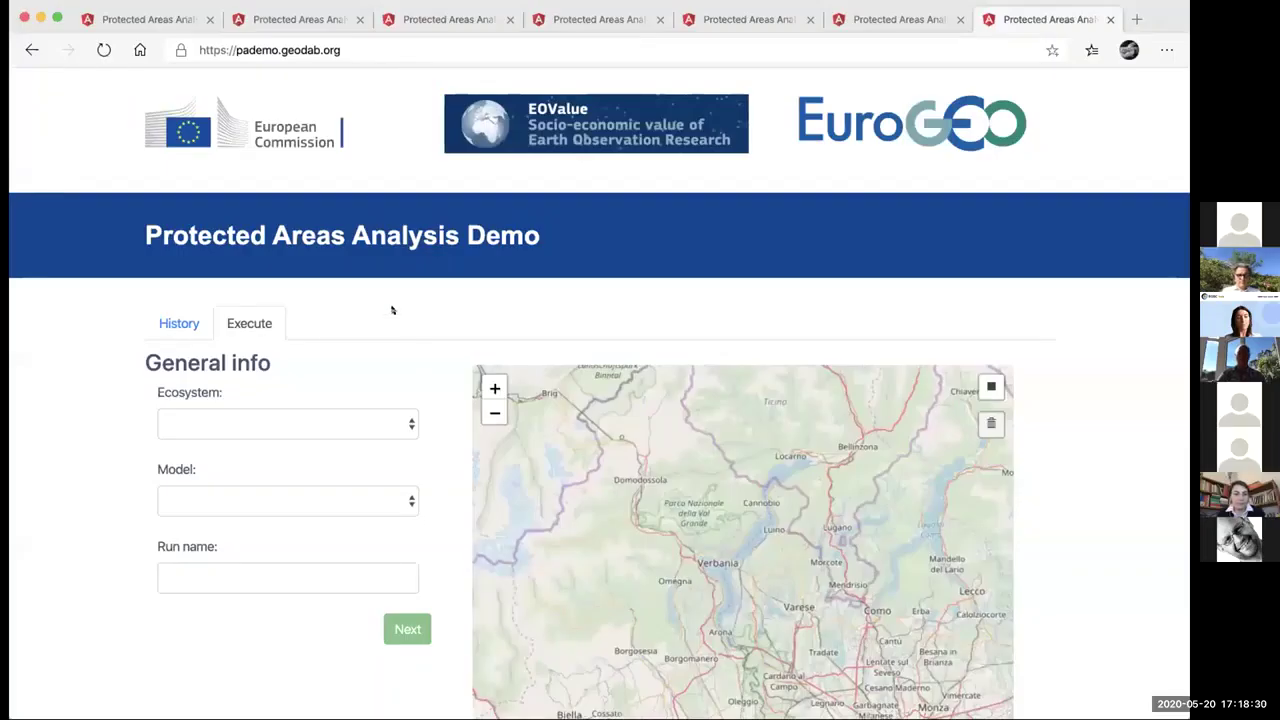
Choose Mountains as the ecosystem and Gran Paradiso National Park as the area.
left_click(379, 416)
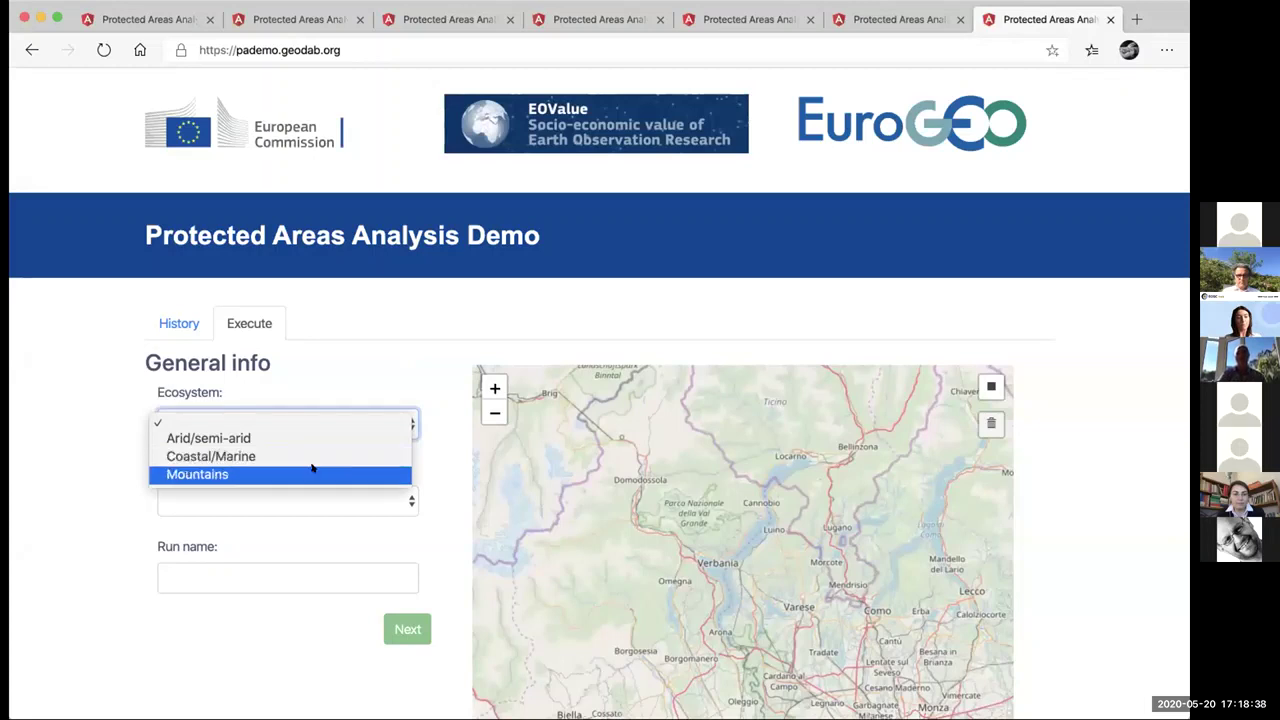
left_click(431, 468)
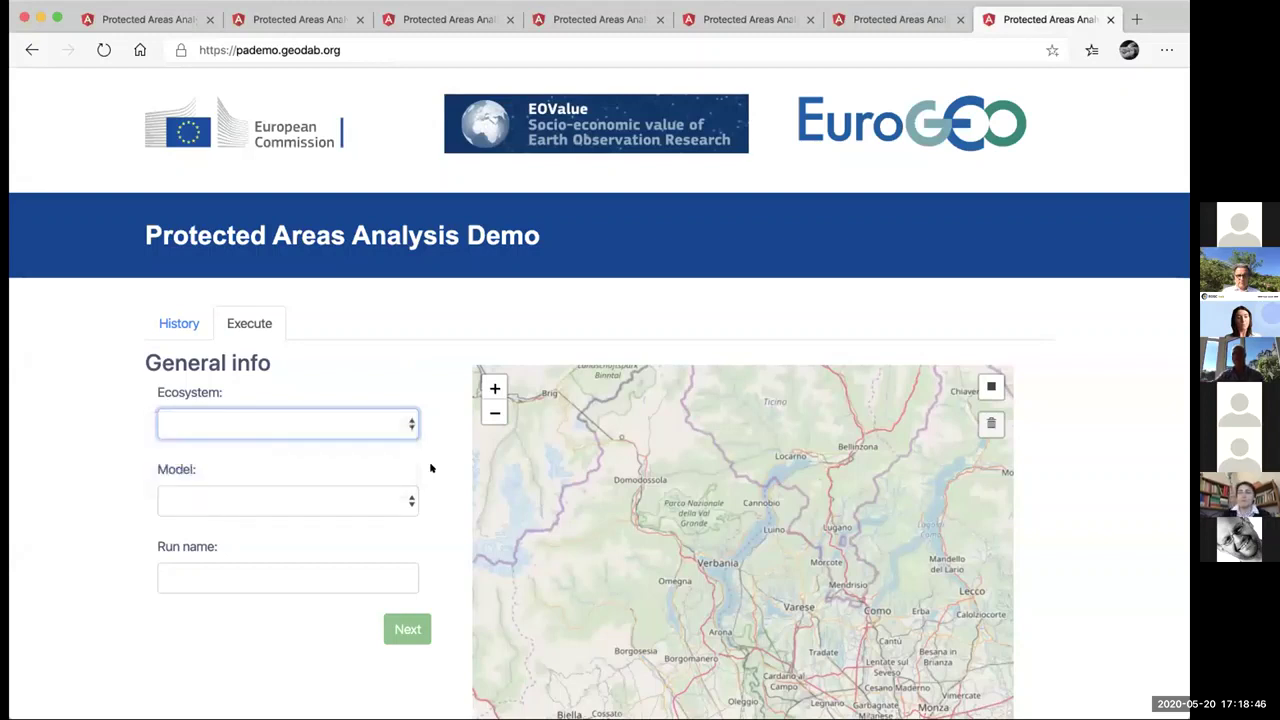
scroll(431, 468, "down", 1)
left_click(397, 437)
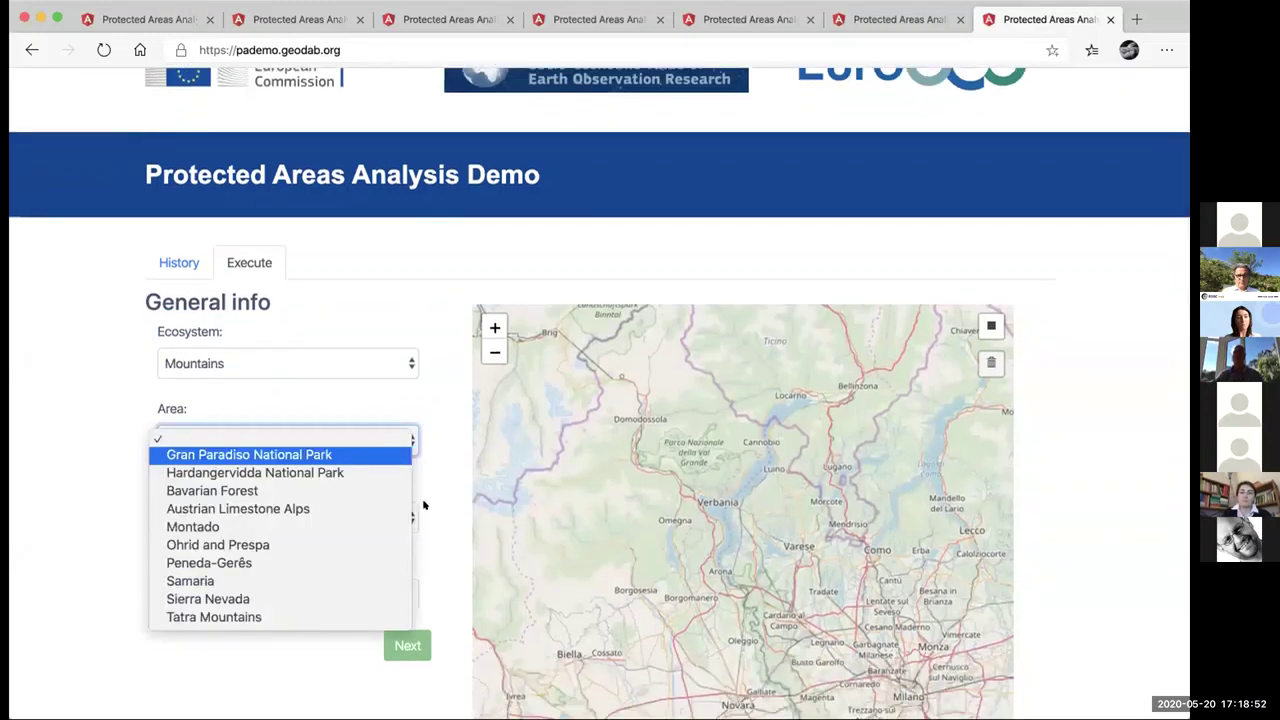
key("Return")
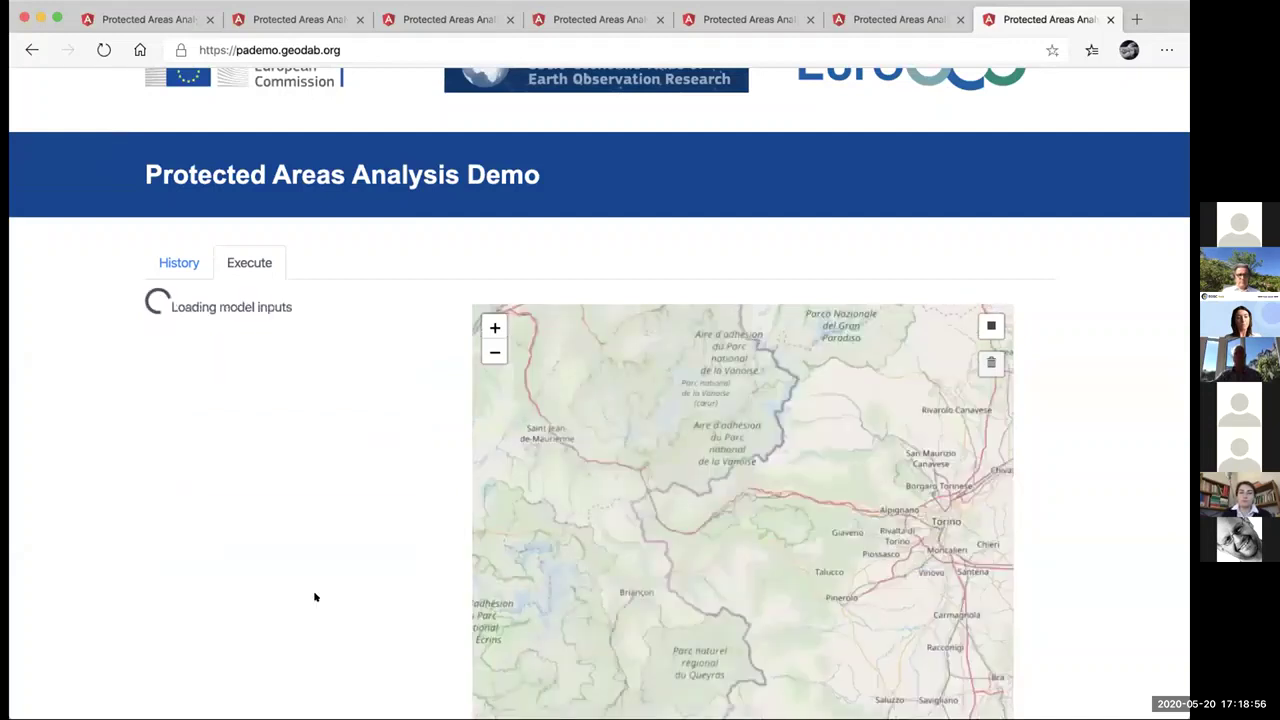
Name the EODESM run 'Gran Paradiso' and continue to parameter selection.
left_click(314, 594)
type("Gran Paradiso")
left_click(352, 657)
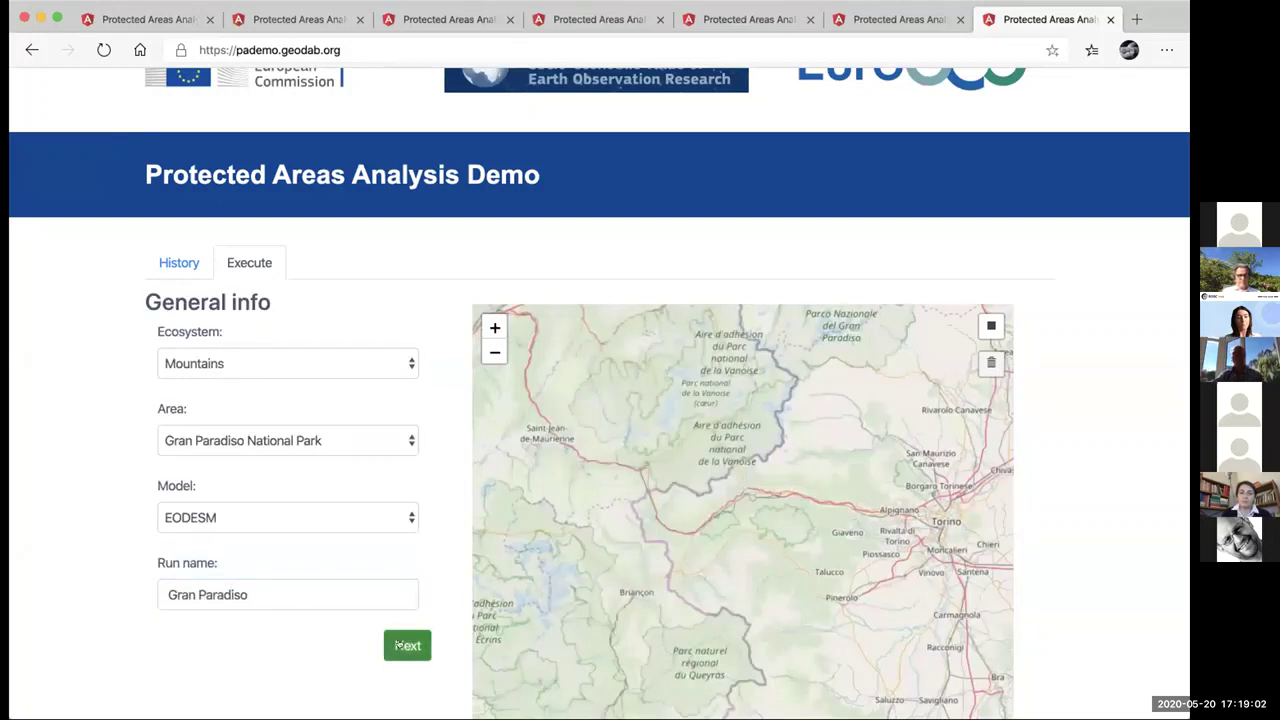
left_click(400, 646)
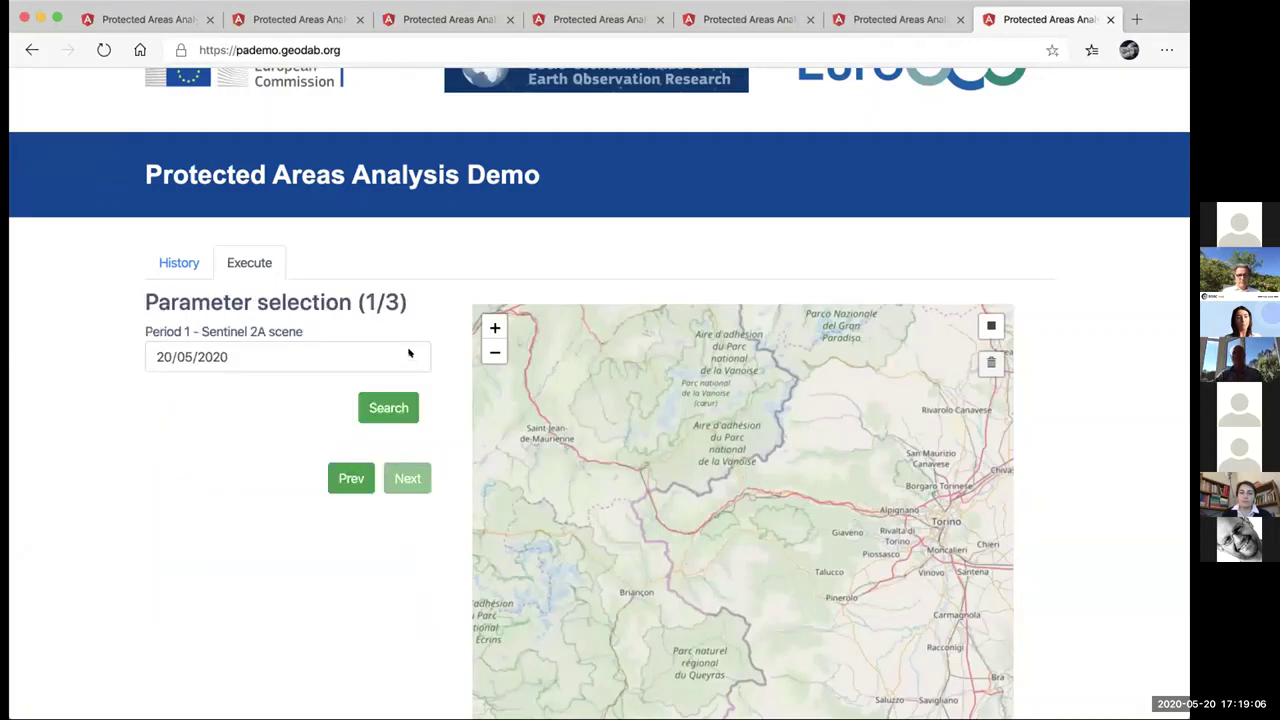
Set the Period 1 date to 01/05/2018 and search for Sentinel 2A scenes.
left_click(408, 352)
left_click(200, 391)
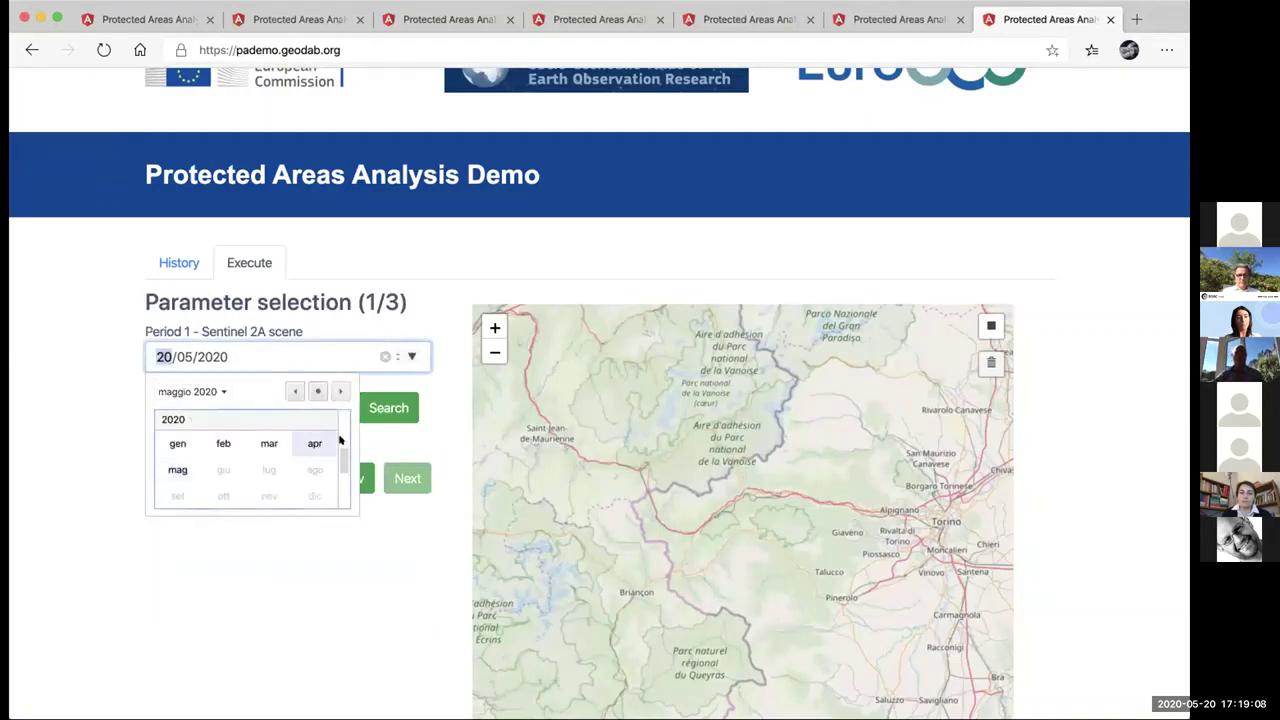
scroll(172, 440, "up", 5)
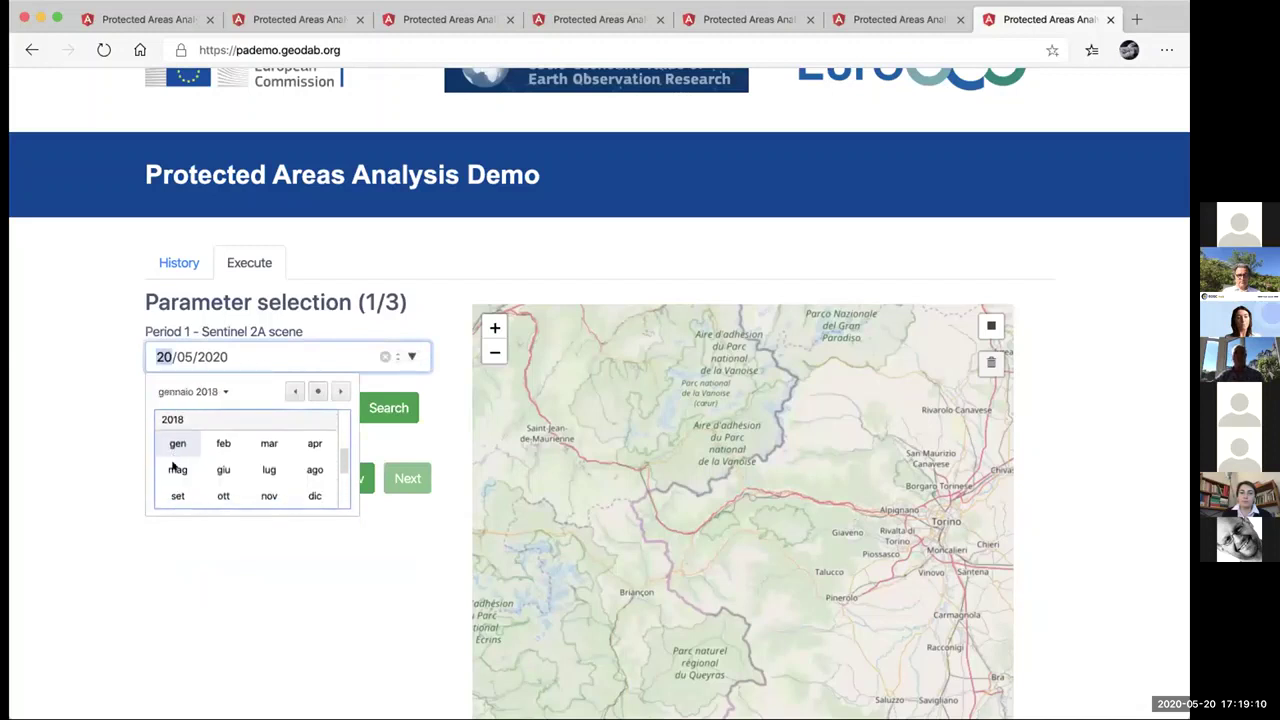
left_click(177, 469)
left_click(196, 438)
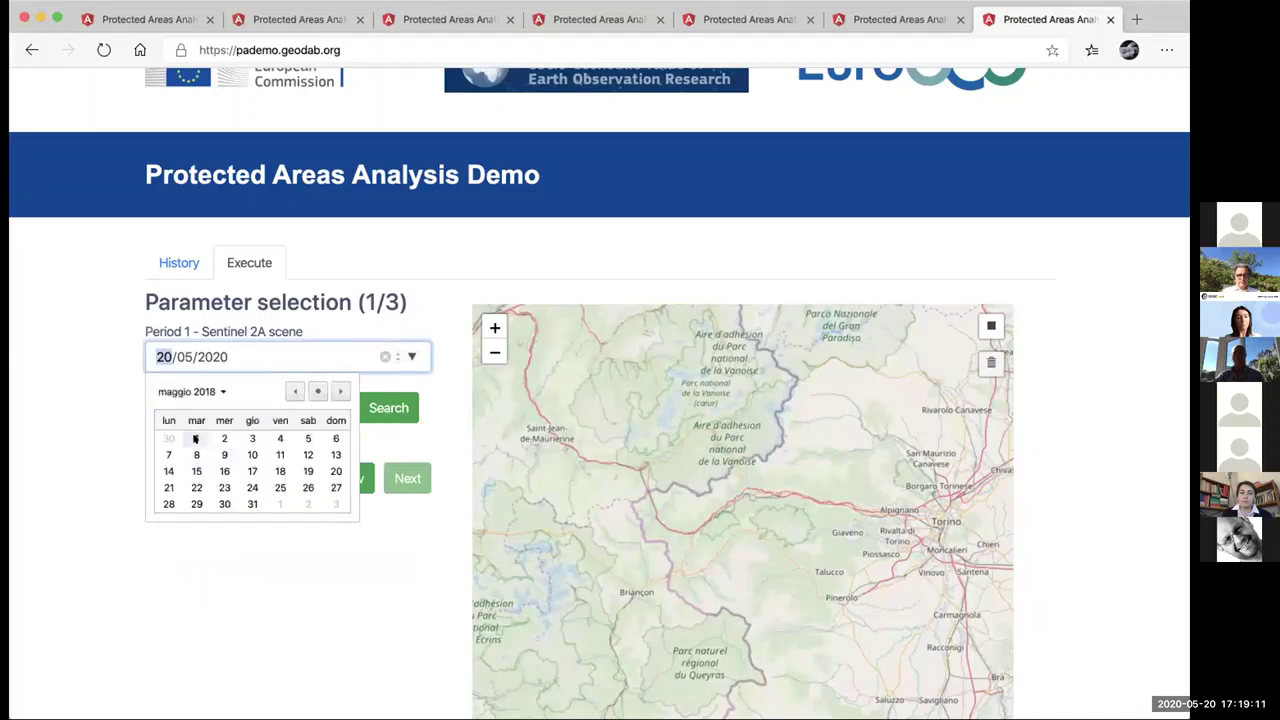
left_click(384, 407)
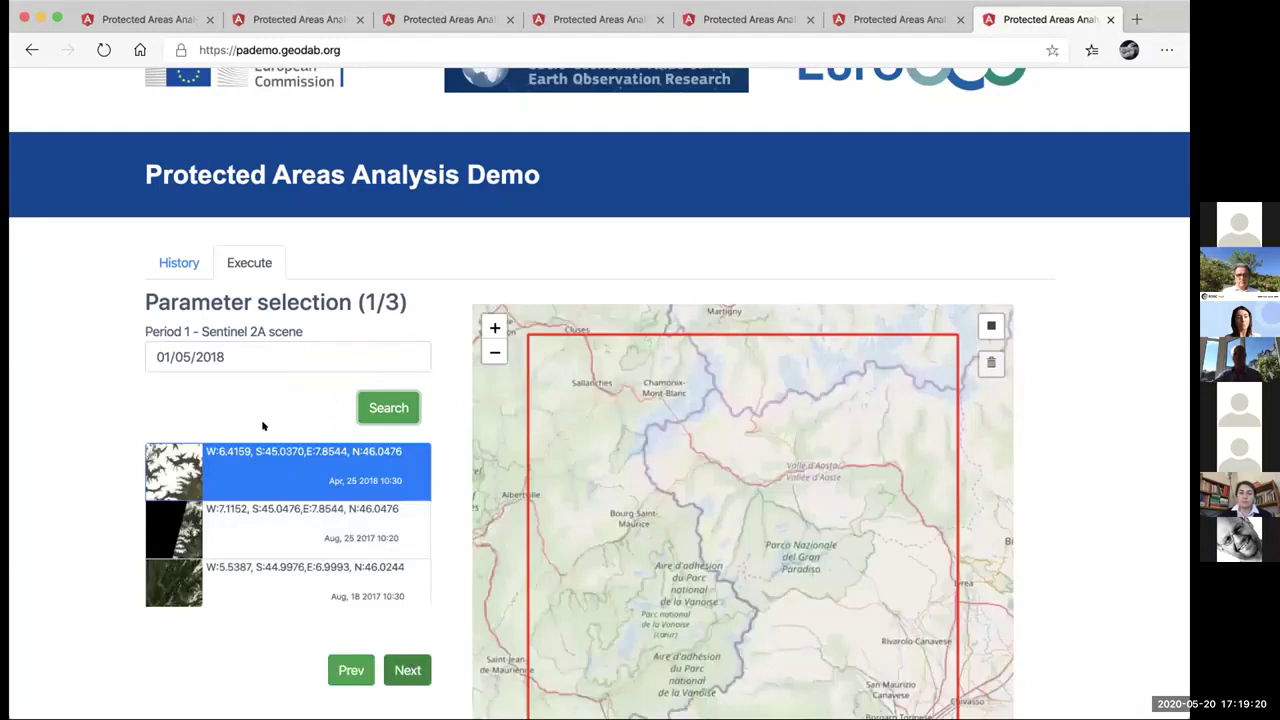
Set Period 2 to 01/05/2019, find its scenes, and advance to the bounding-box step.
left_click(412, 356)
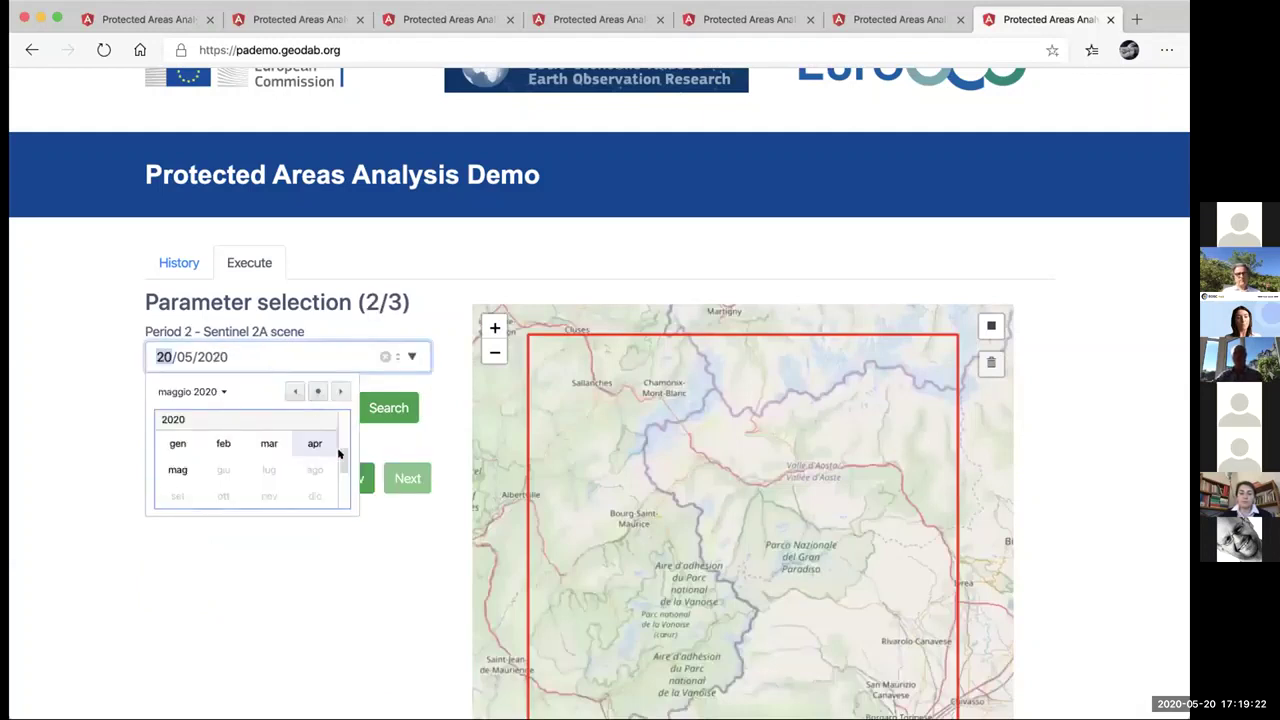
scroll(218, 440, "up", 1)
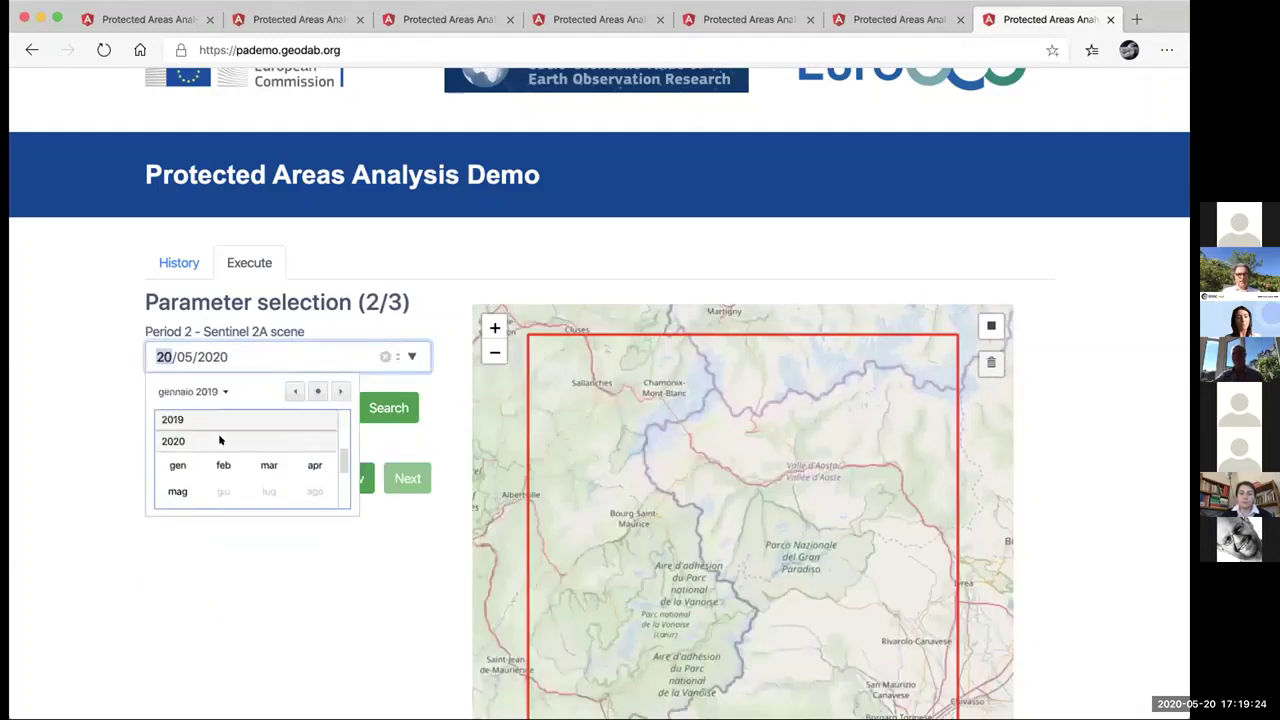
left_click(388, 410)
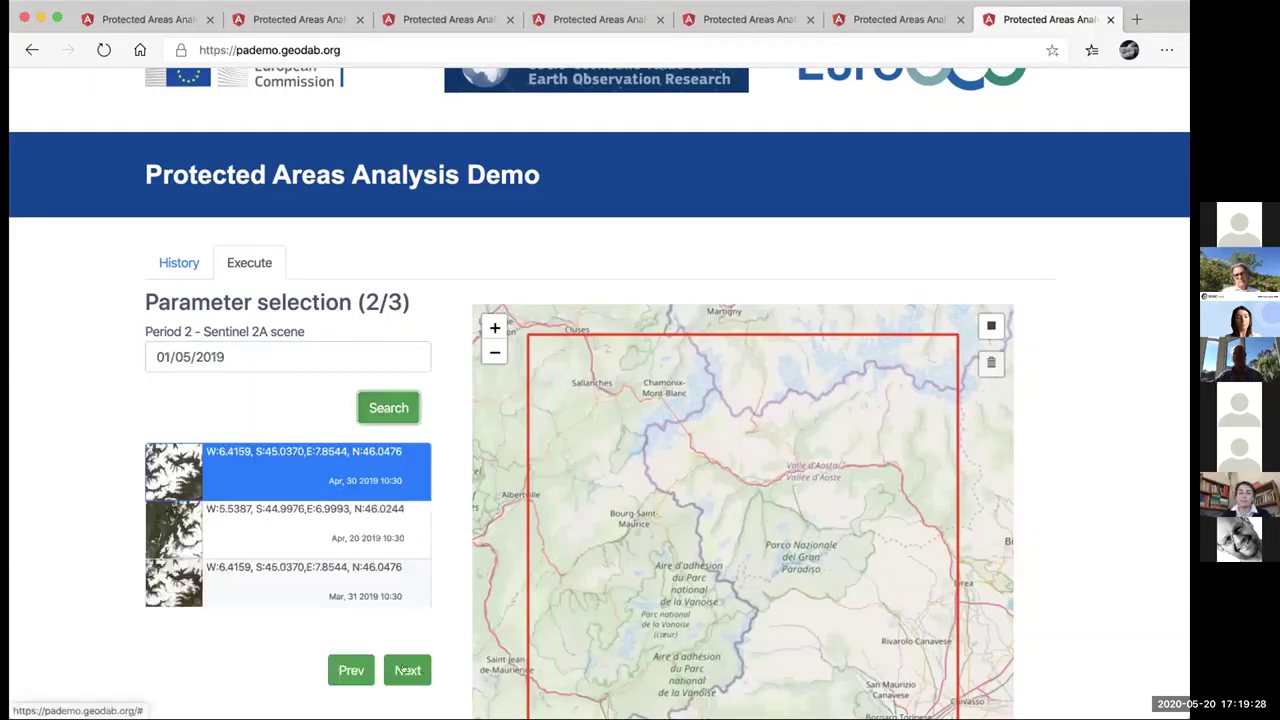
left_click(407, 671)
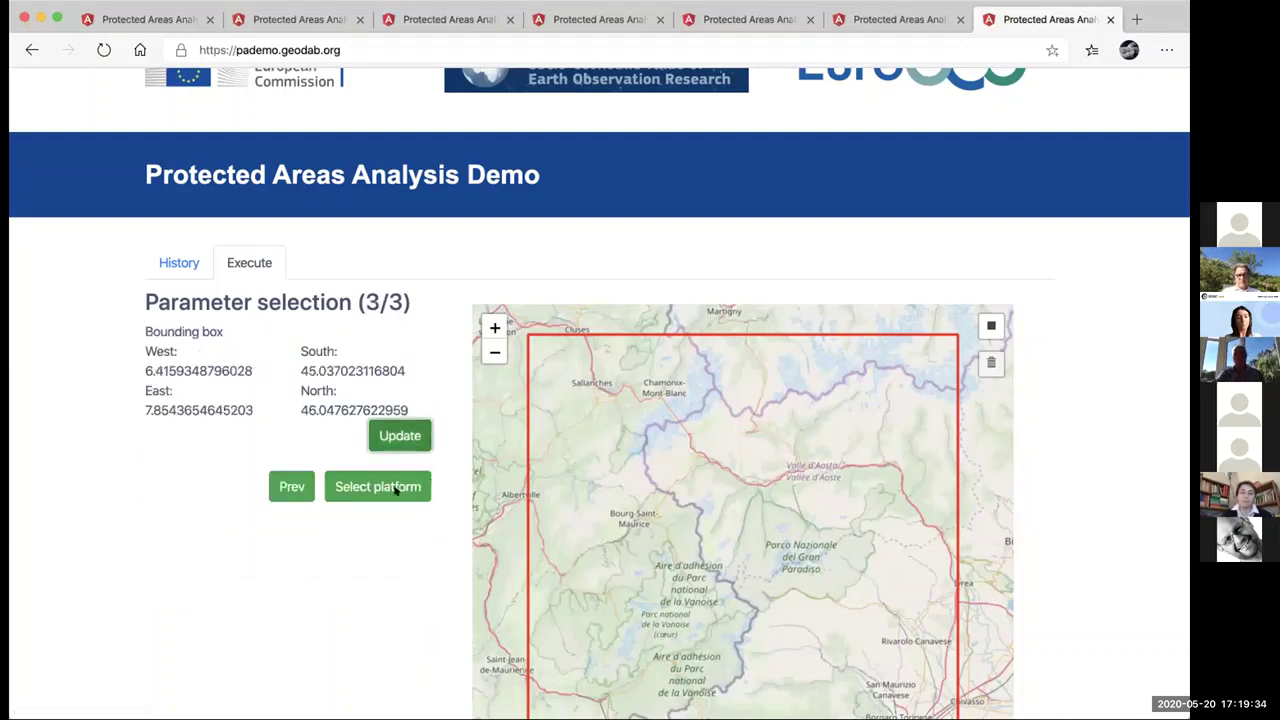
Choose EOSC as the platform, review the summary, and request the Gran Paradiso run.
left_click(420, 441)
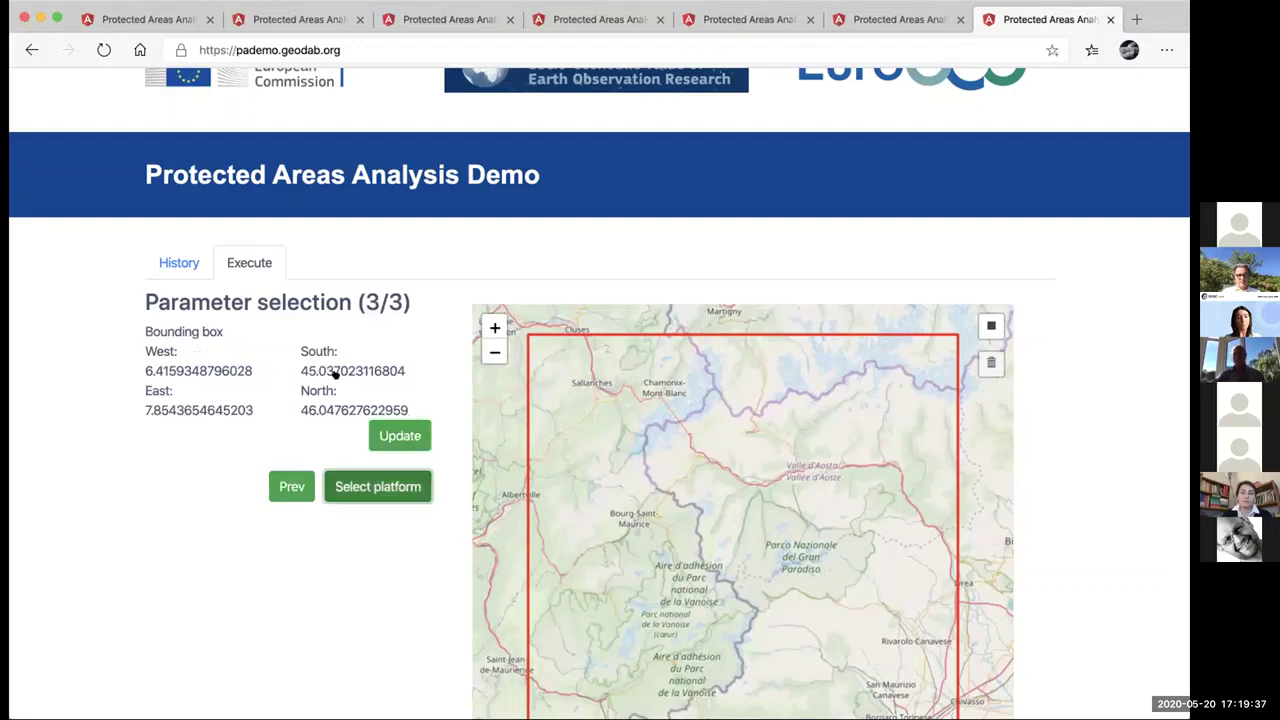
left_click(281, 360)
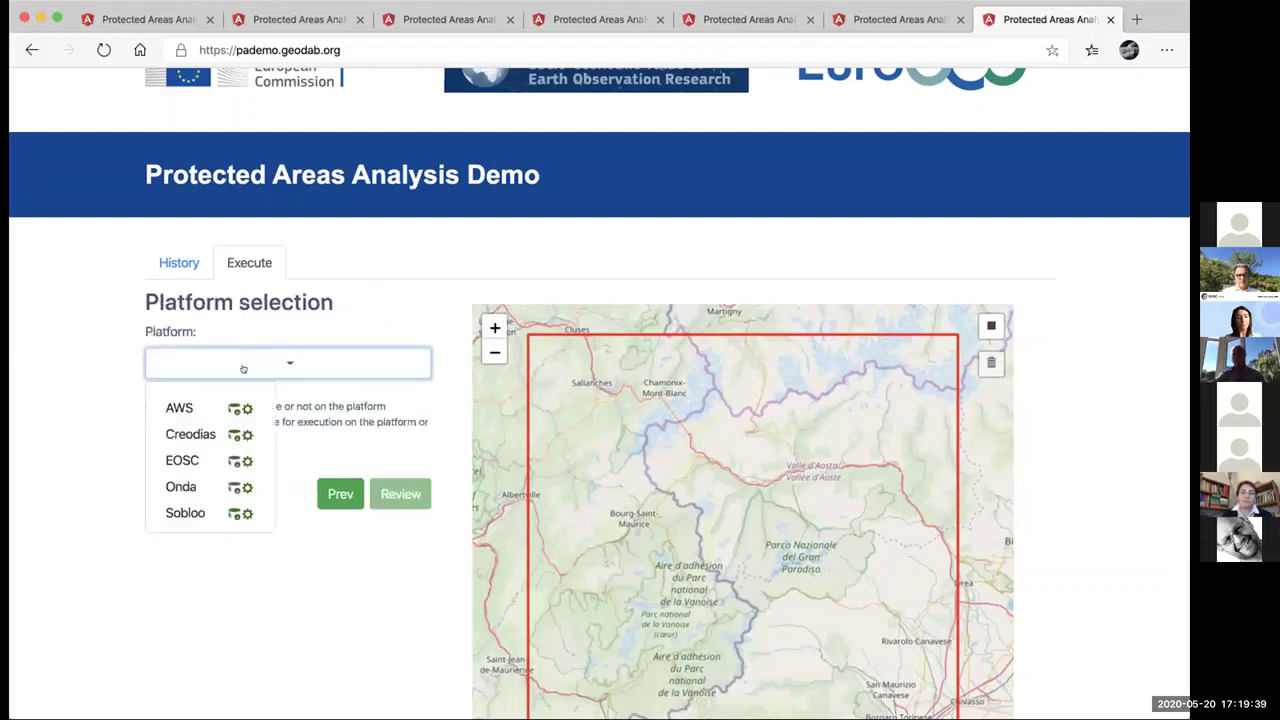
left_click(213, 463)
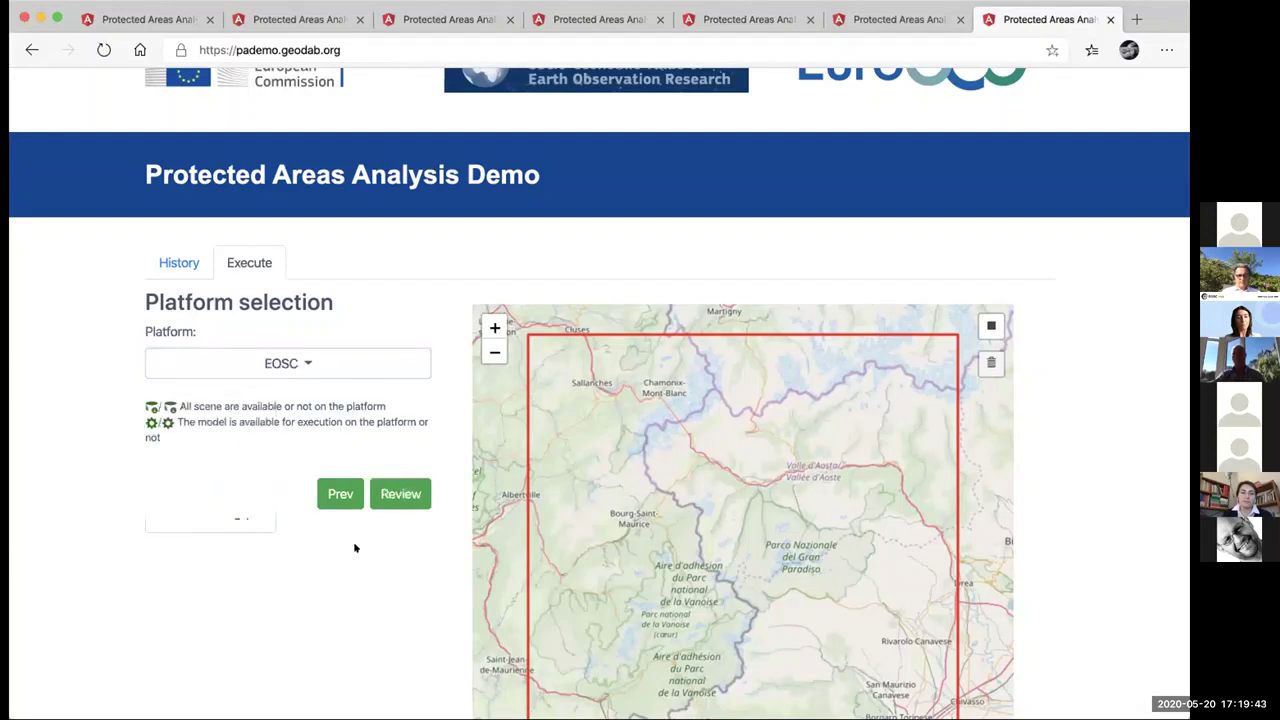
left_click(393, 490)
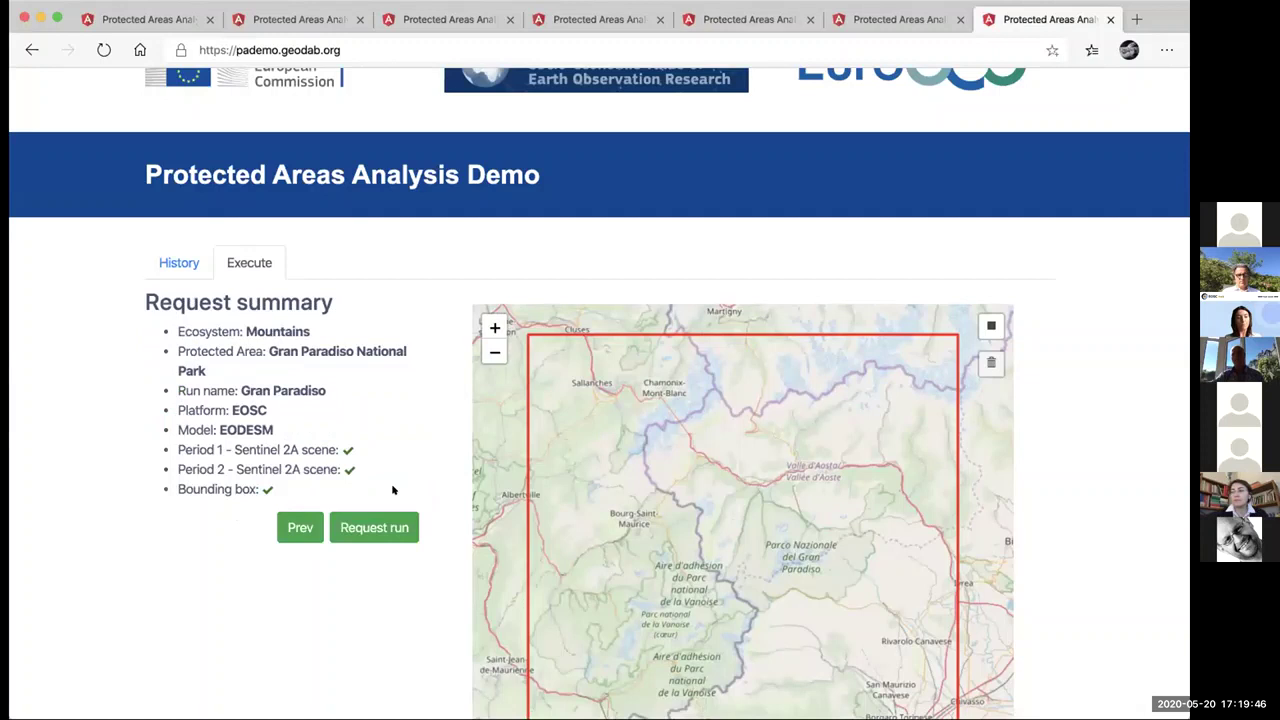
left_click(384, 518)
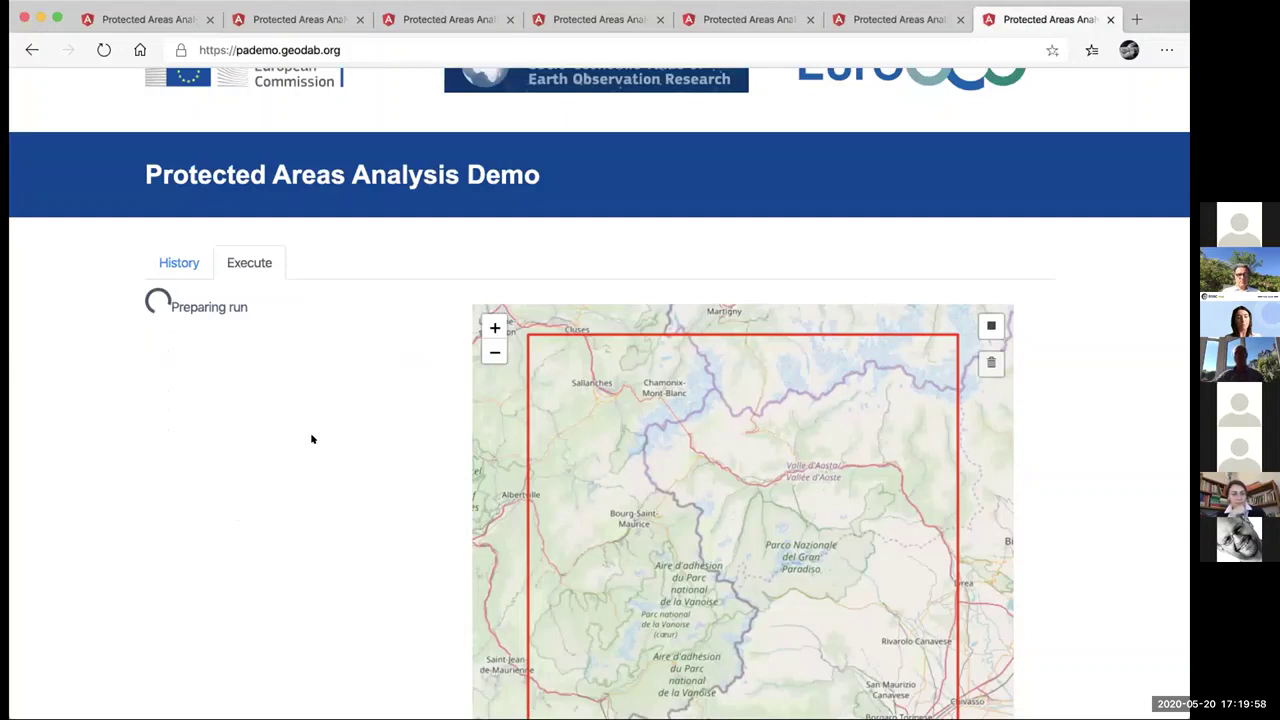
scroll(370, 349, "up", 2)
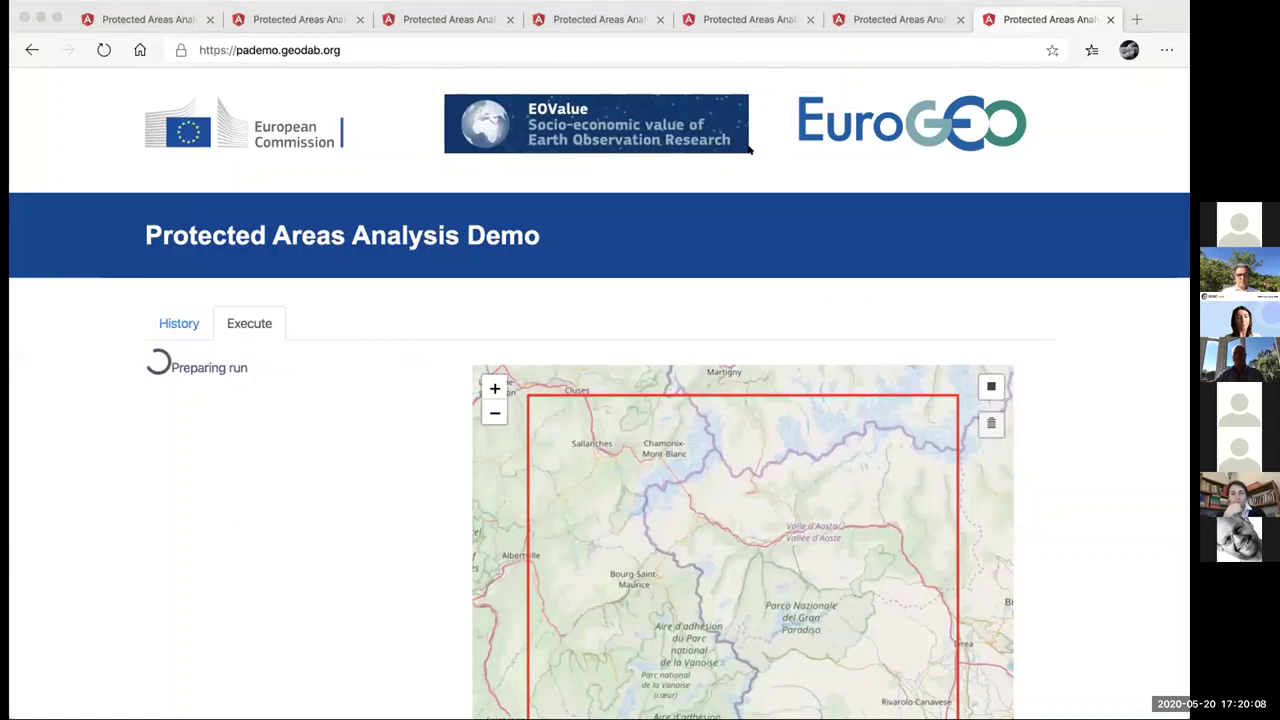
Open the Gran Paradiso Snow Cover run's details from the History list.
left_click(179, 323)
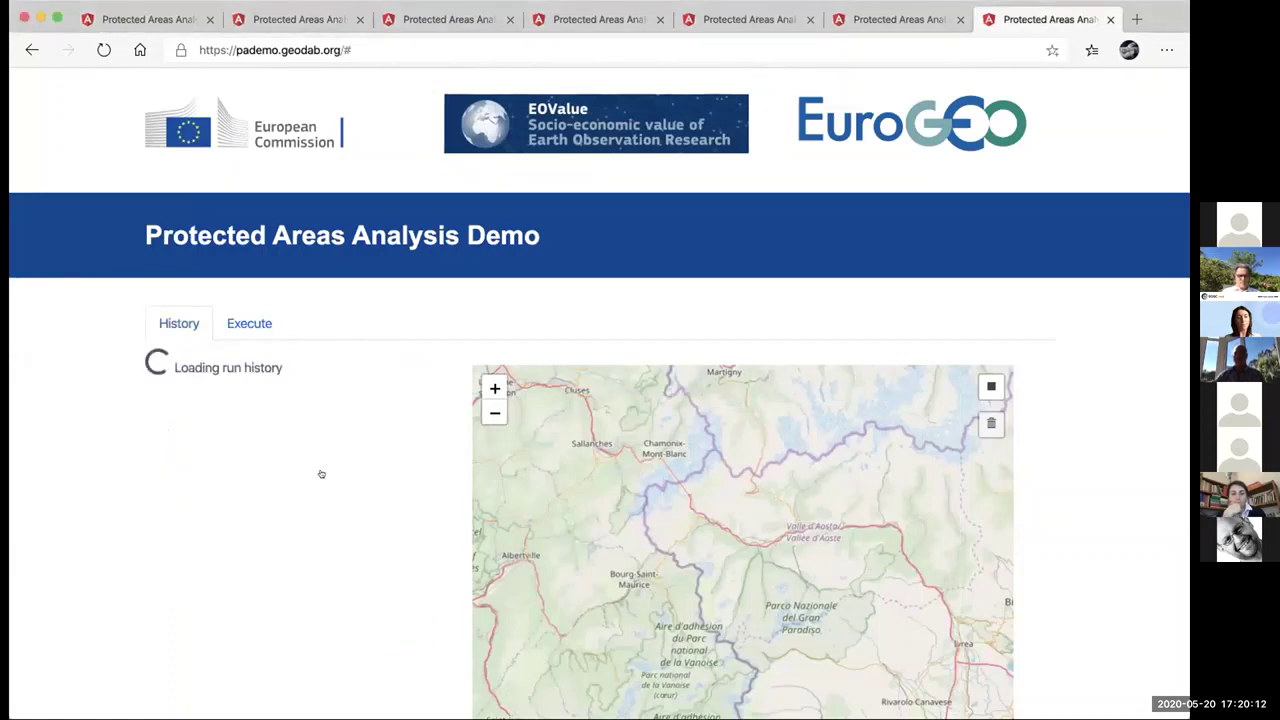
scroll(321, 473, "down", 3)
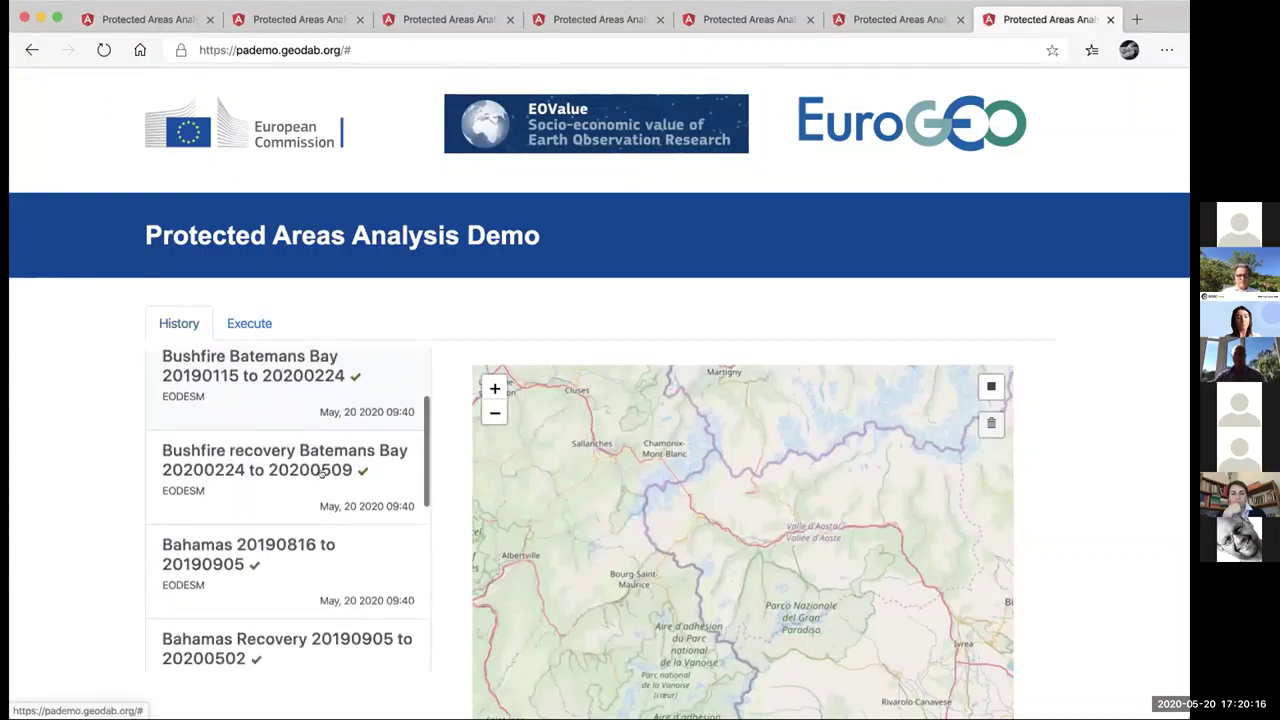
scroll(321, 473, "down", 2)
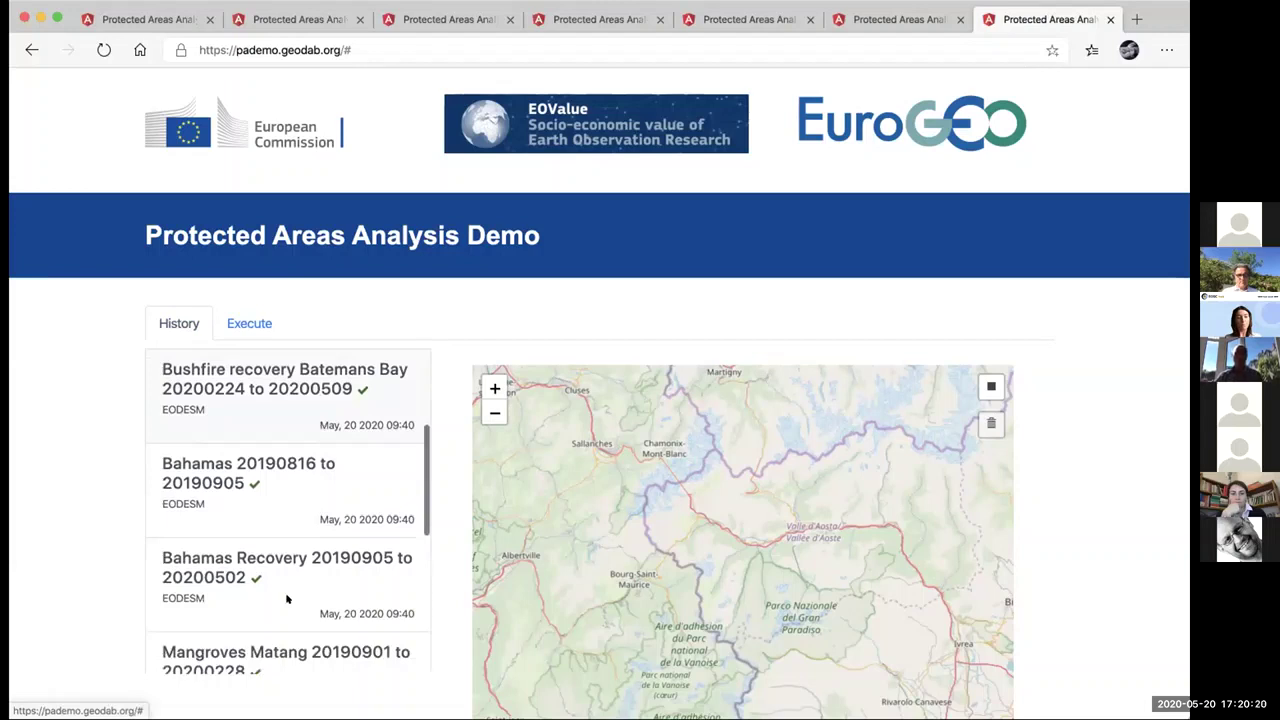
left_click(329, 530)
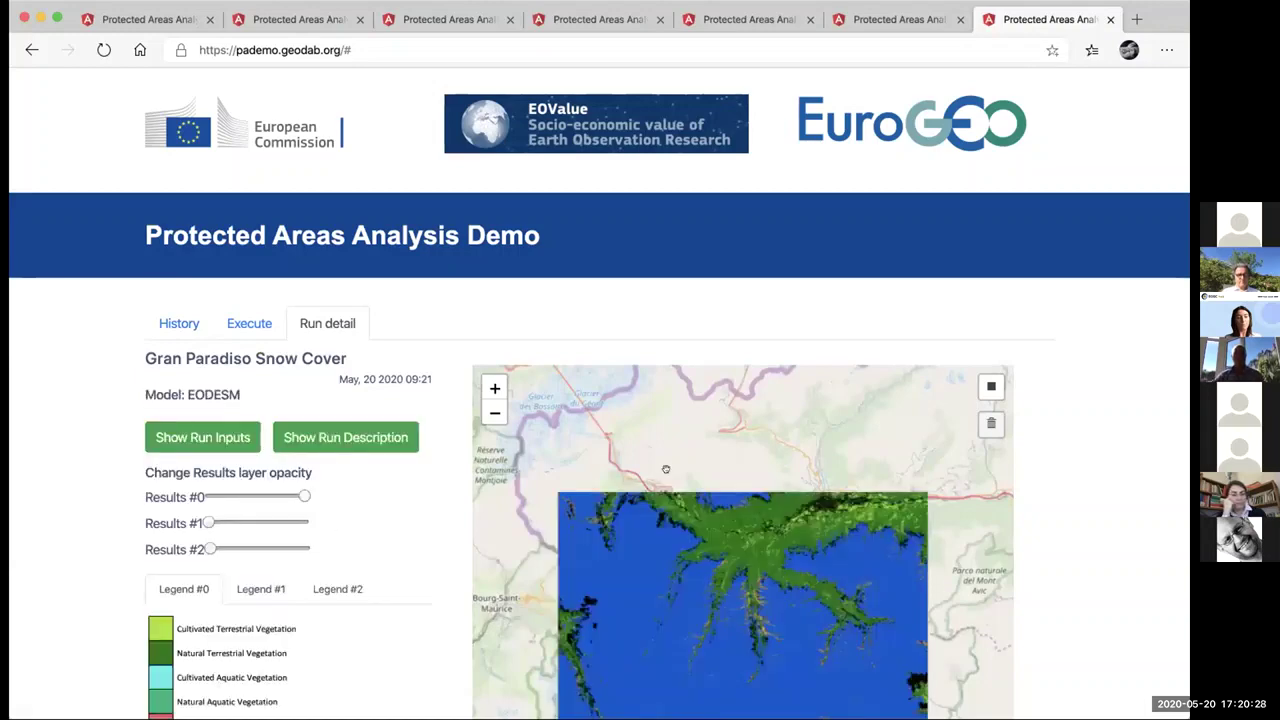
Zoom into the Snow Cover result, set Results #1 fully opaque, and show the change-matrix legend.
scroll(666, 469, "down", 2)
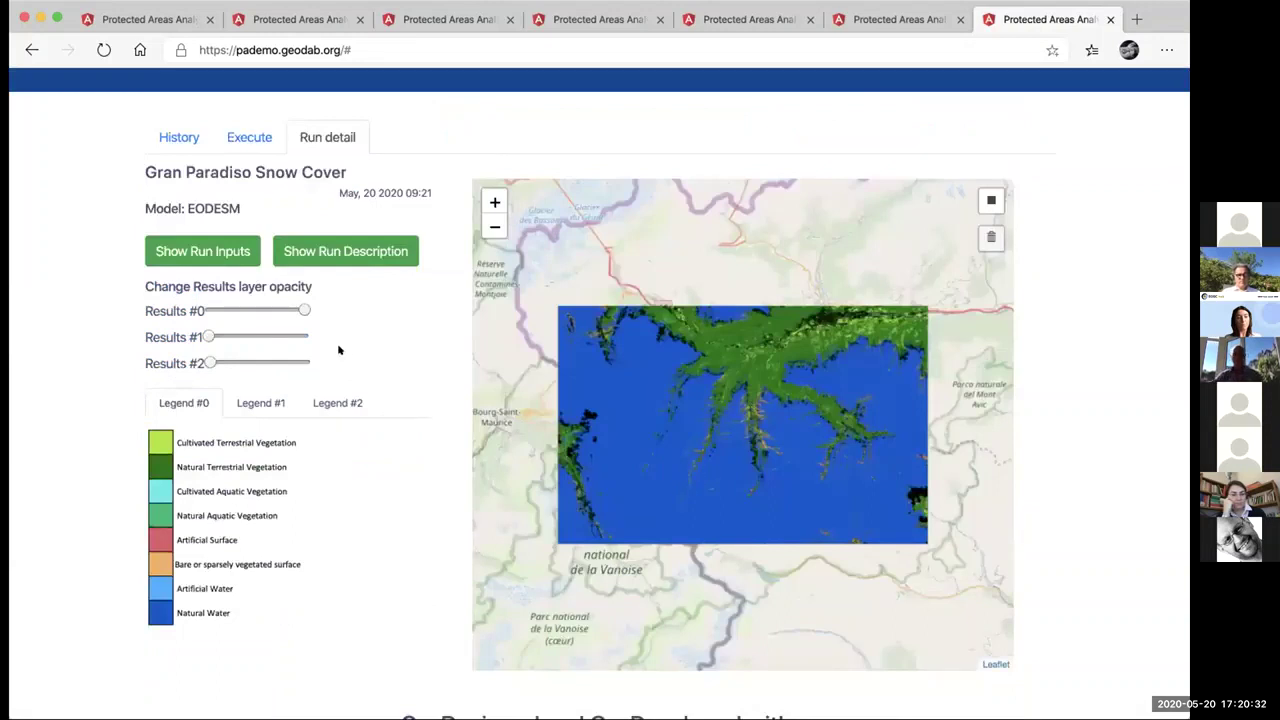
key("plus")
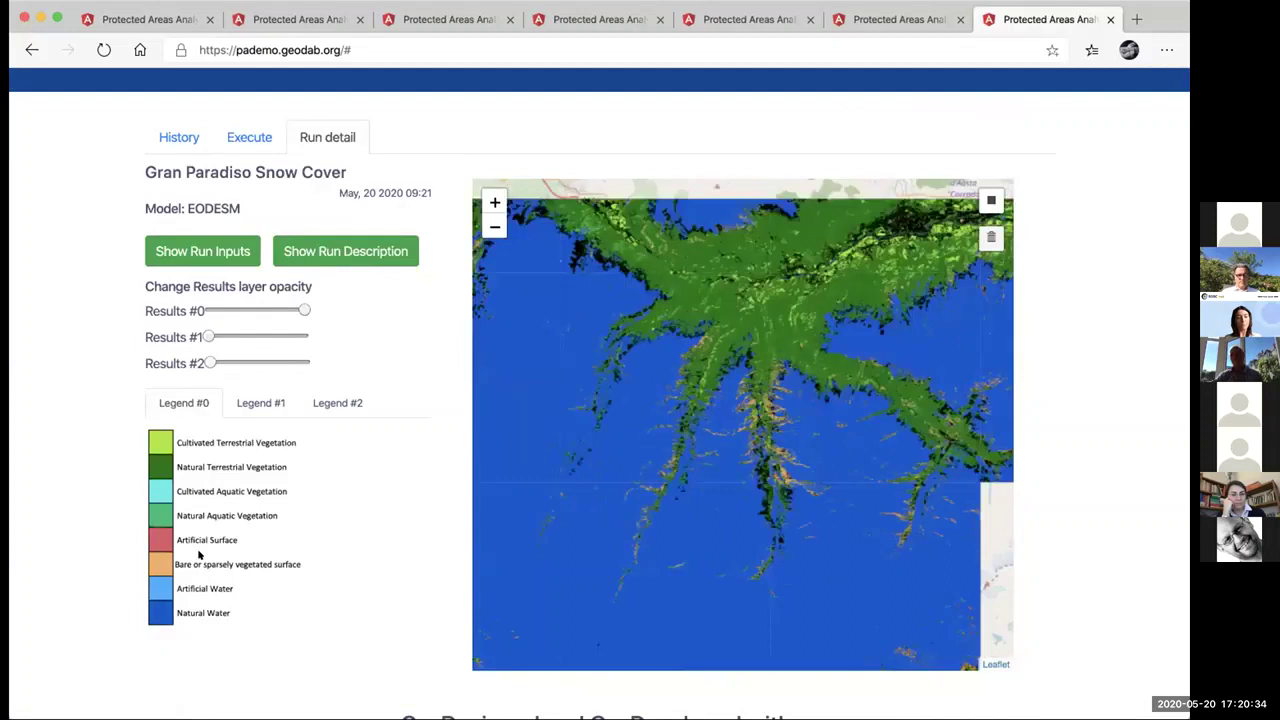
scroll(227, 555, "down", 1)
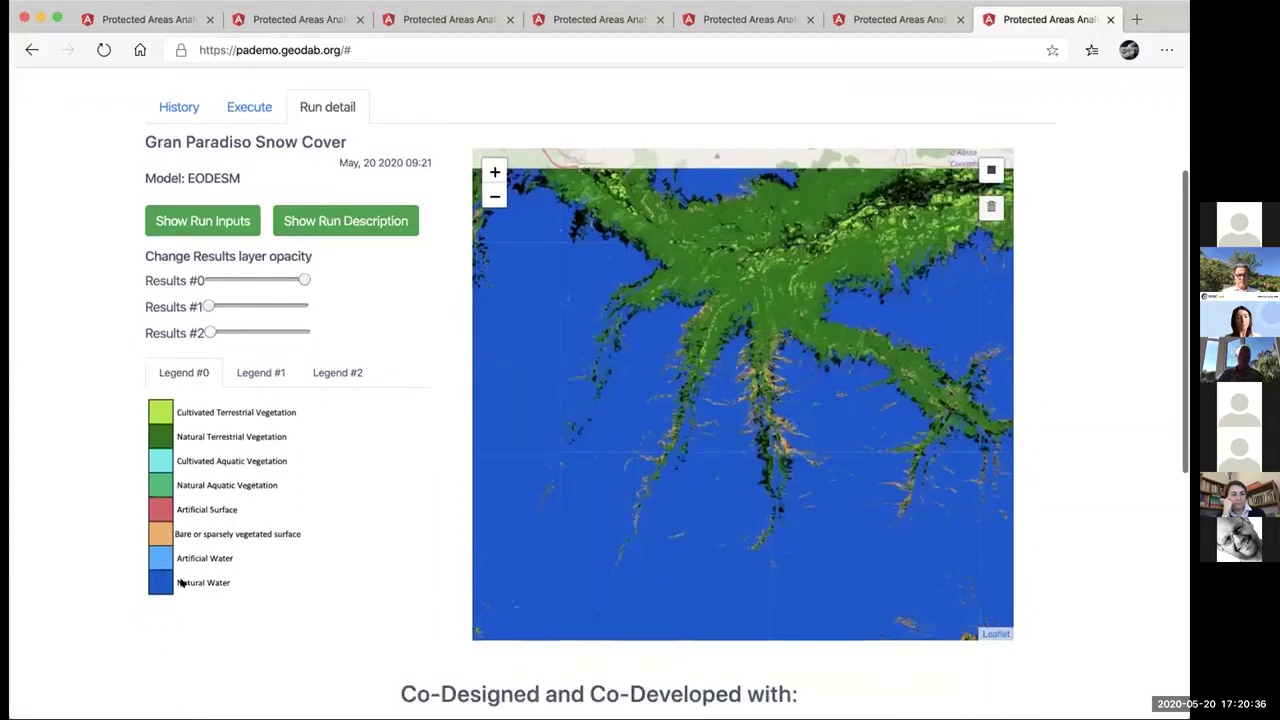
left_click(301, 303)
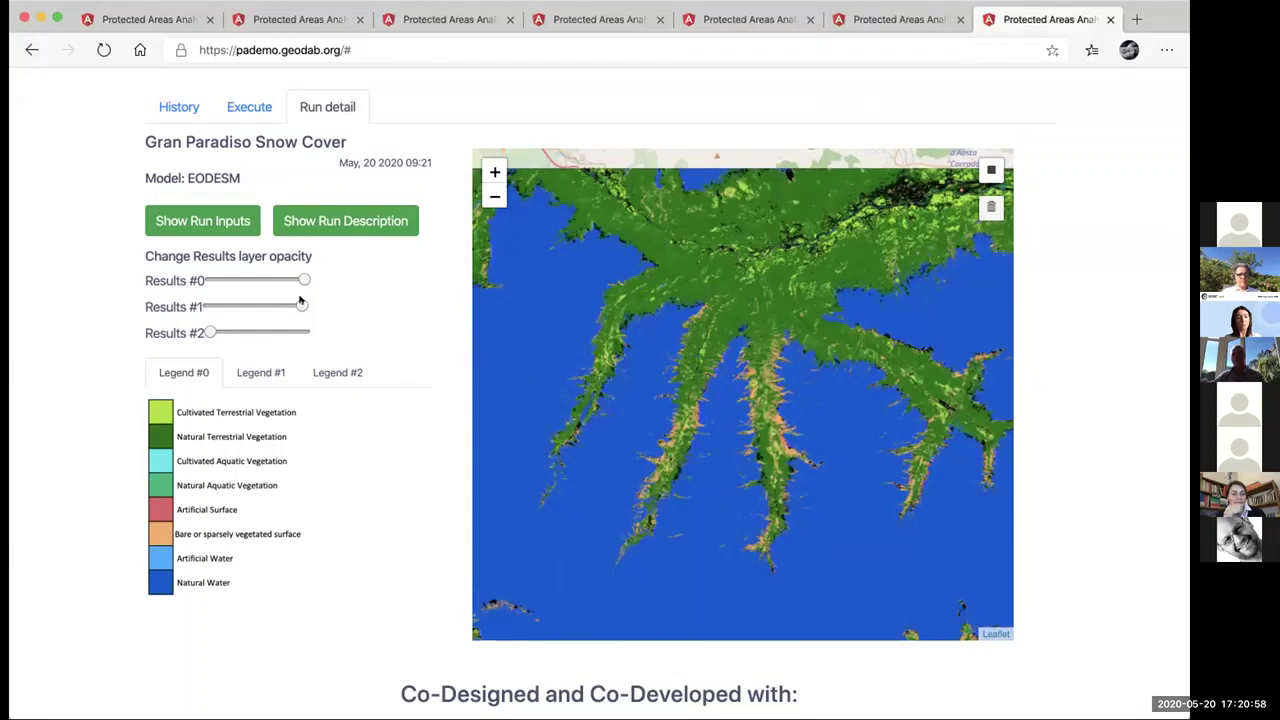
left_click(260, 371)
left_click(337, 370)
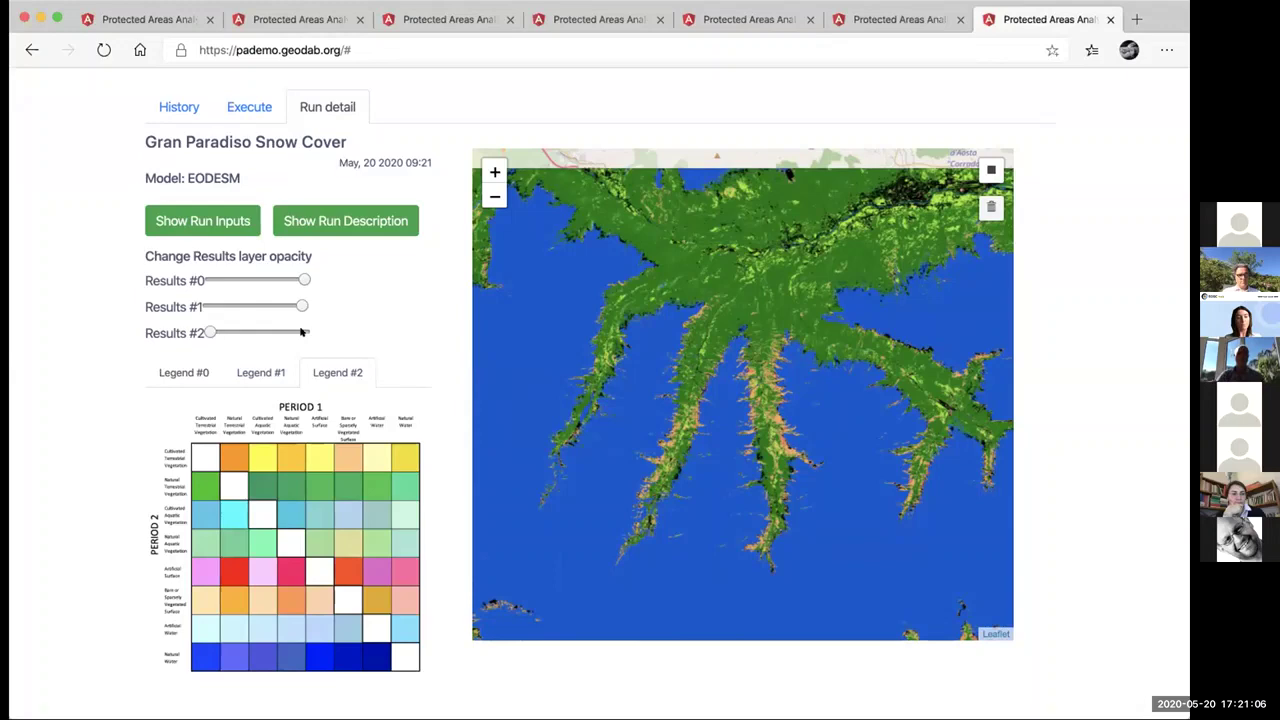
Set Results #2 to full opacity and fade out the other layers over Gran Paradiso.
left_click(300, 332)
left_click(206, 306)
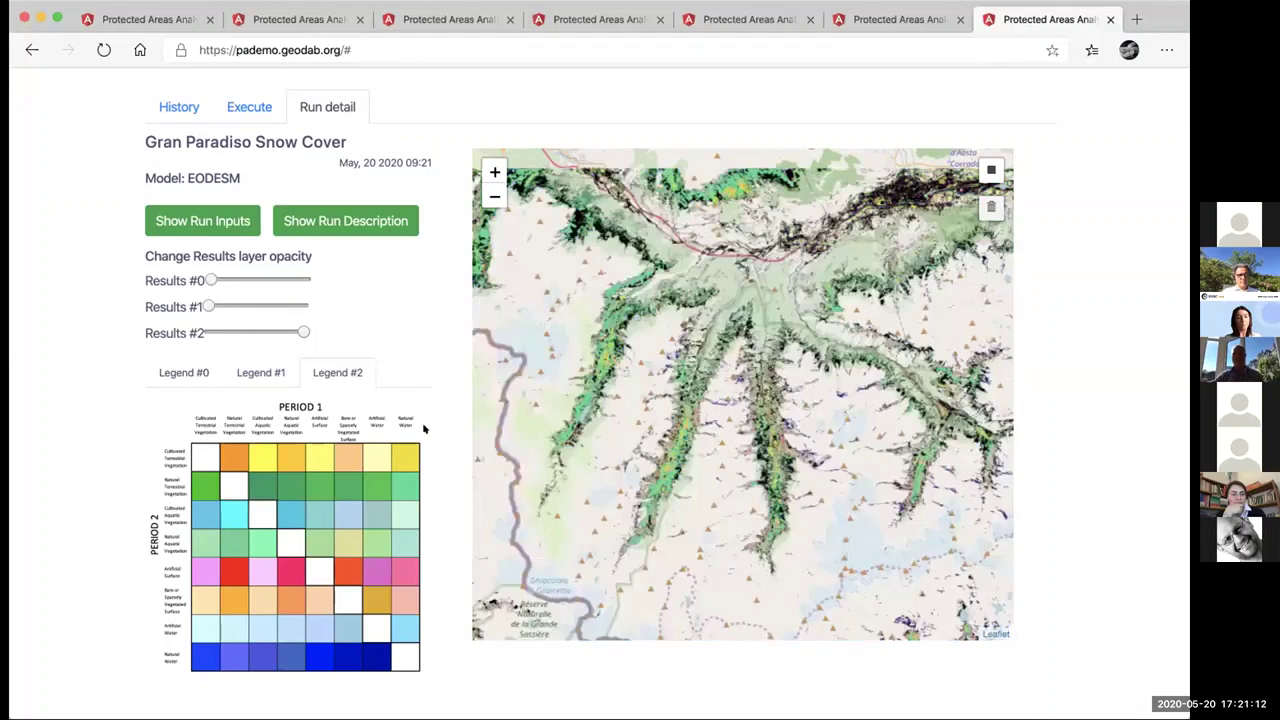
scroll(423, 428, "down", 1)
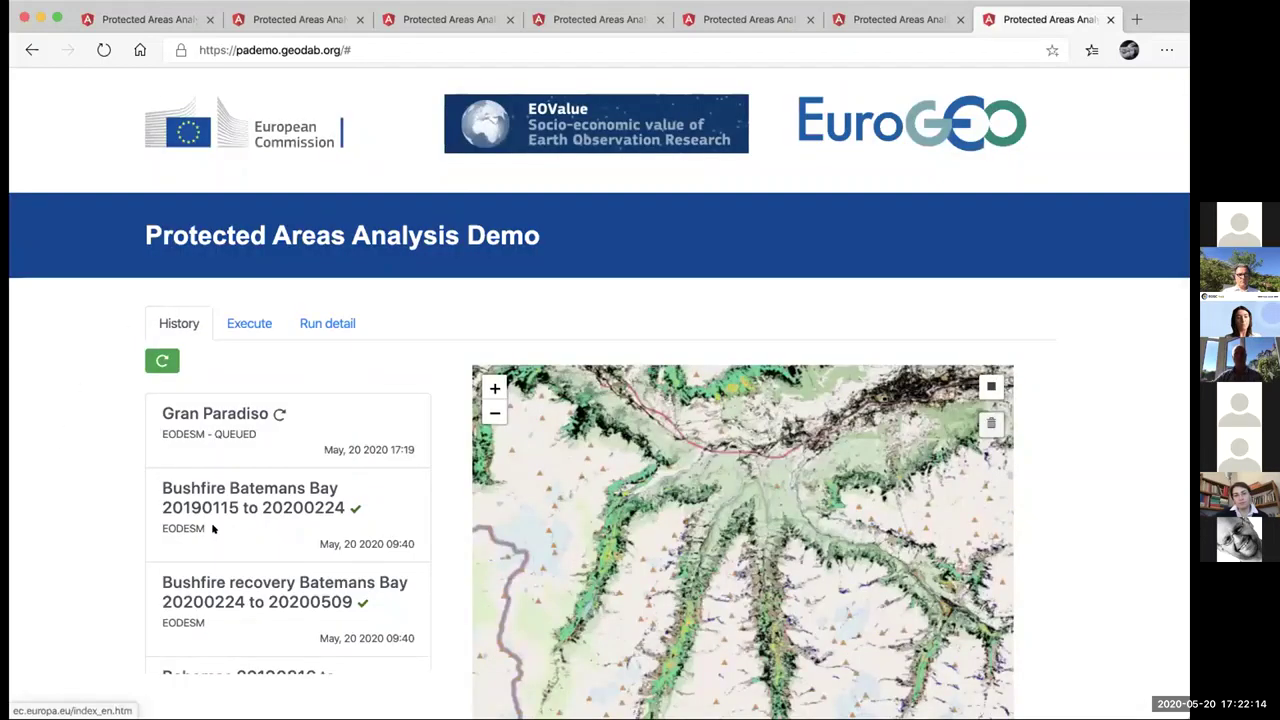
Open the Bushfire Batemans Bay 20190115 to 20200224 run from the History list.
left_click(213, 529)
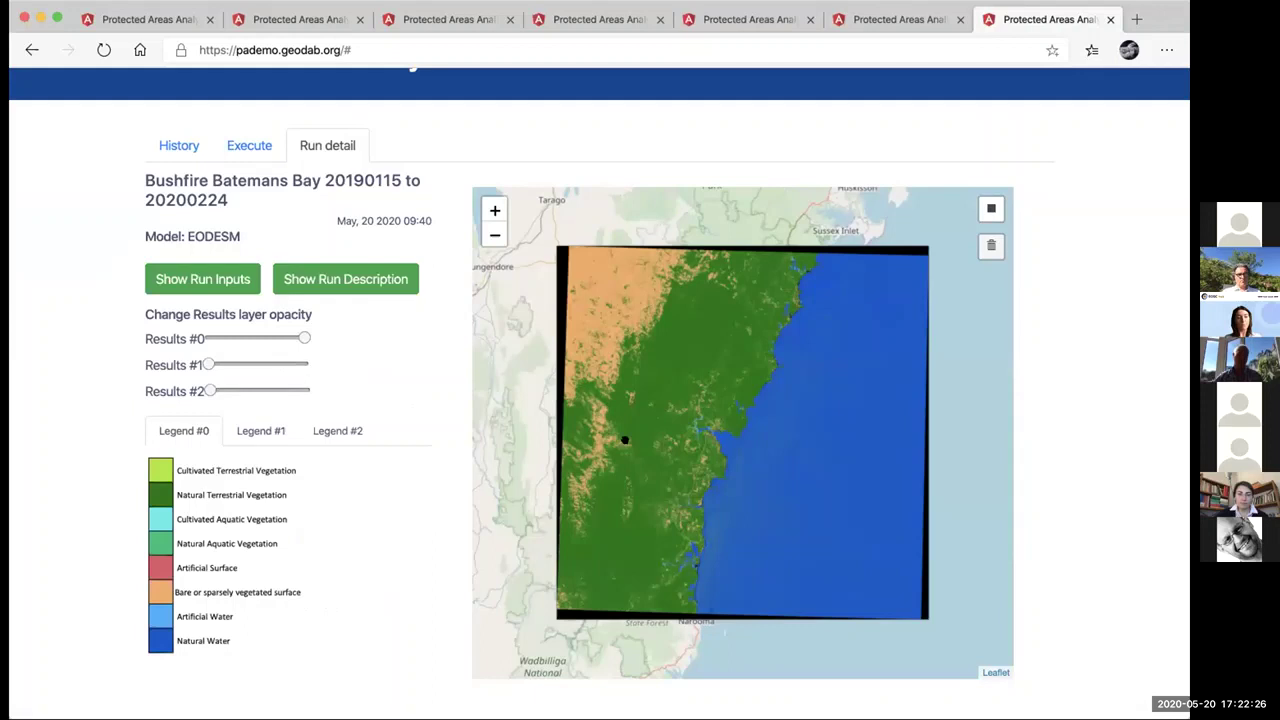
Toggle the Results #1 layer off and back to full opacity to compare it.
left_click(301, 364)
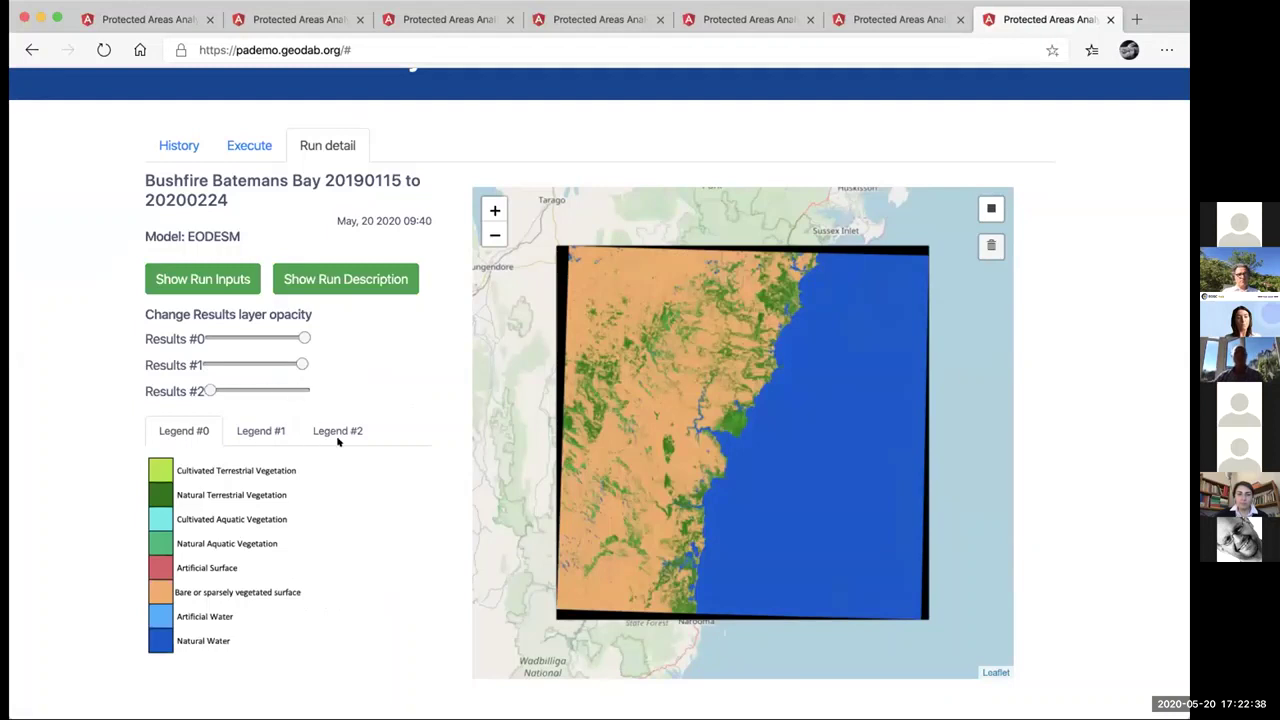
left_click(207, 365)
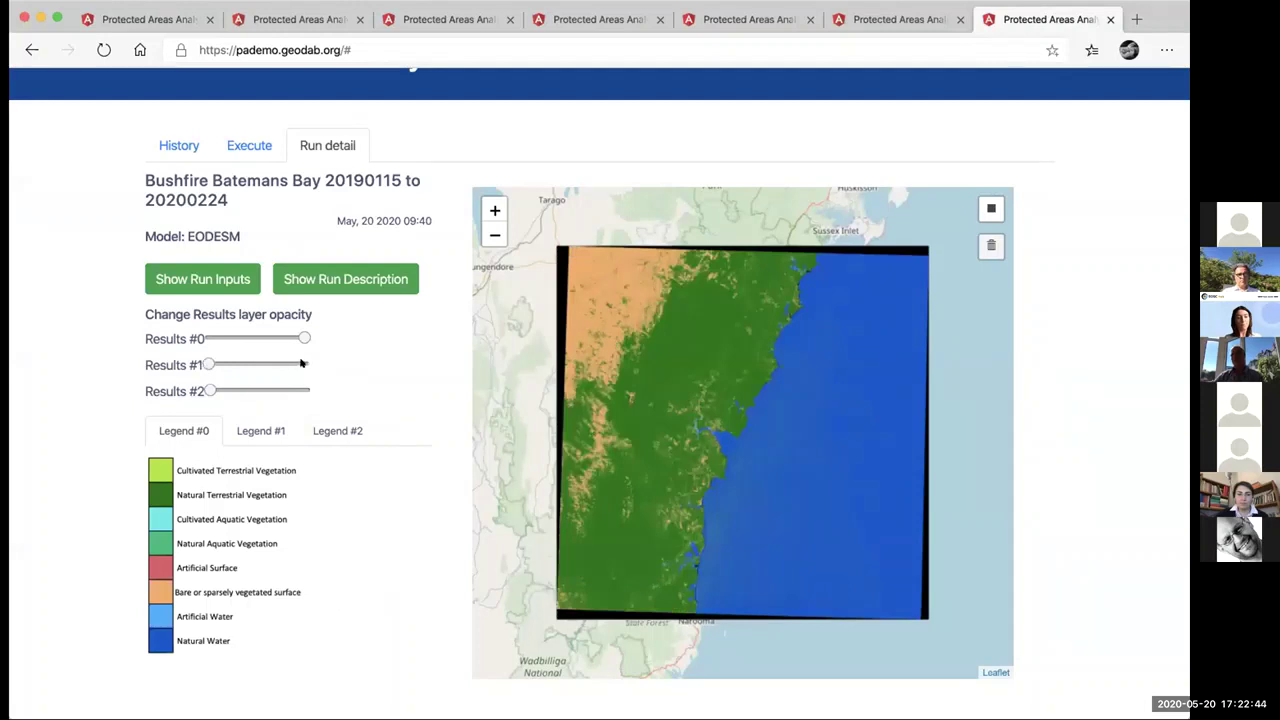
left_click(301, 364)
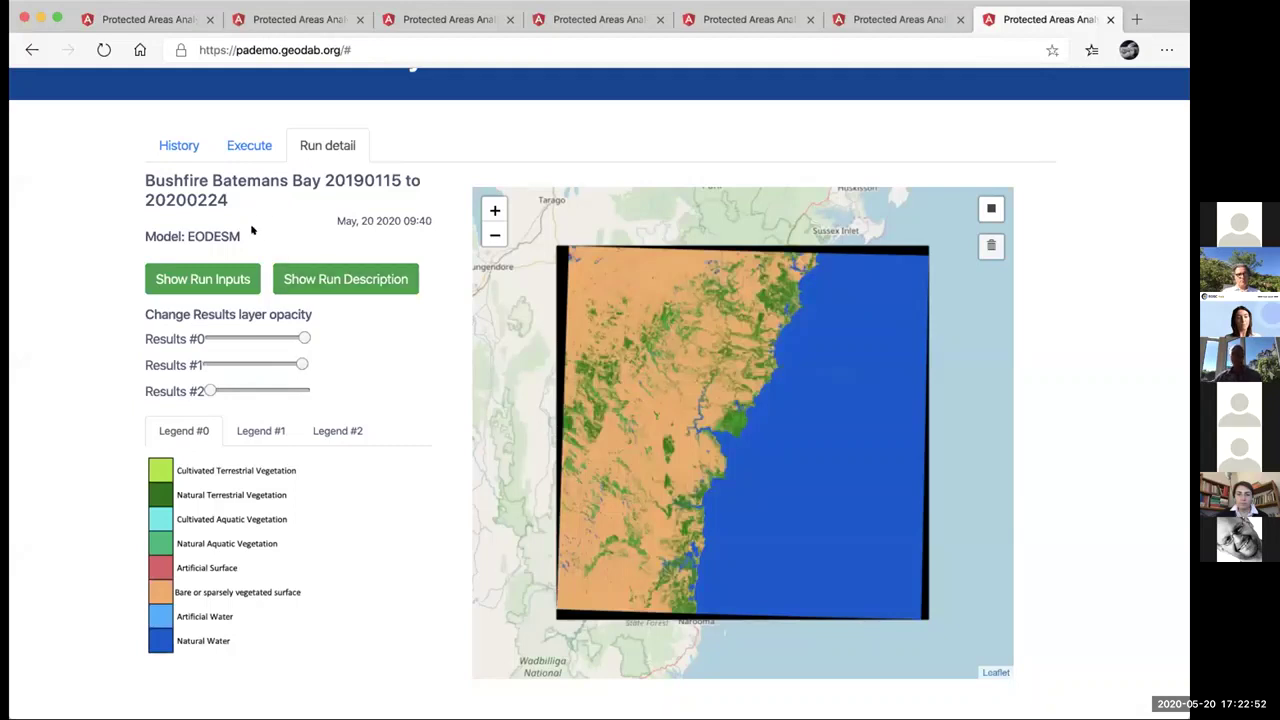
Show only Results #2 with its change-matrix legend, zooming the map in.
left_click(302, 389)
left_click(207, 364)
left_click(205, 338)
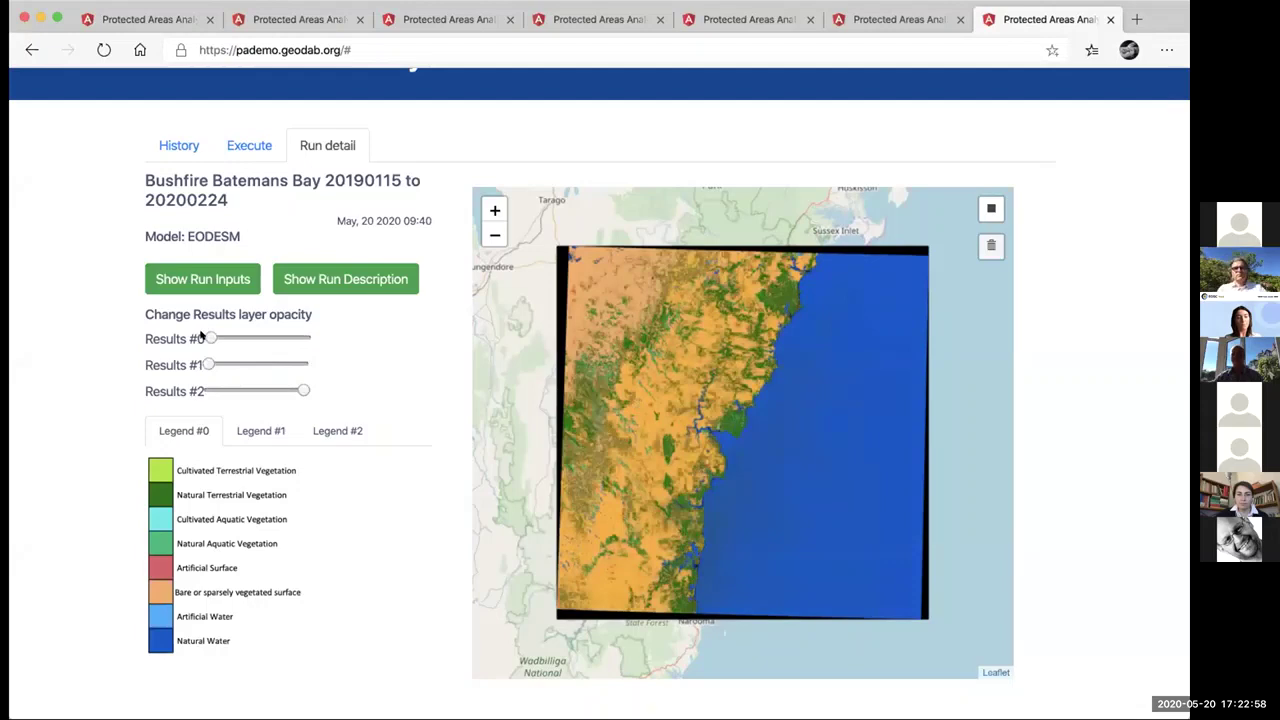
left_click(326, 424)
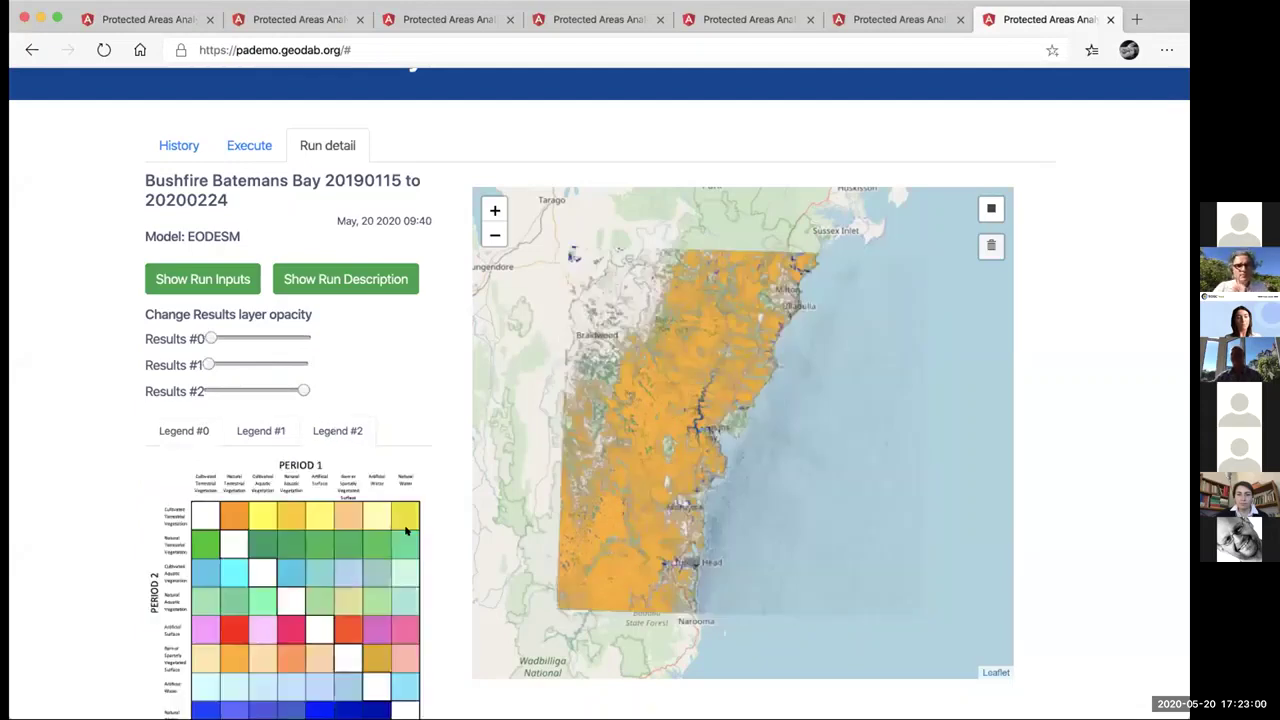
scroll(406, 531, "down", 2)
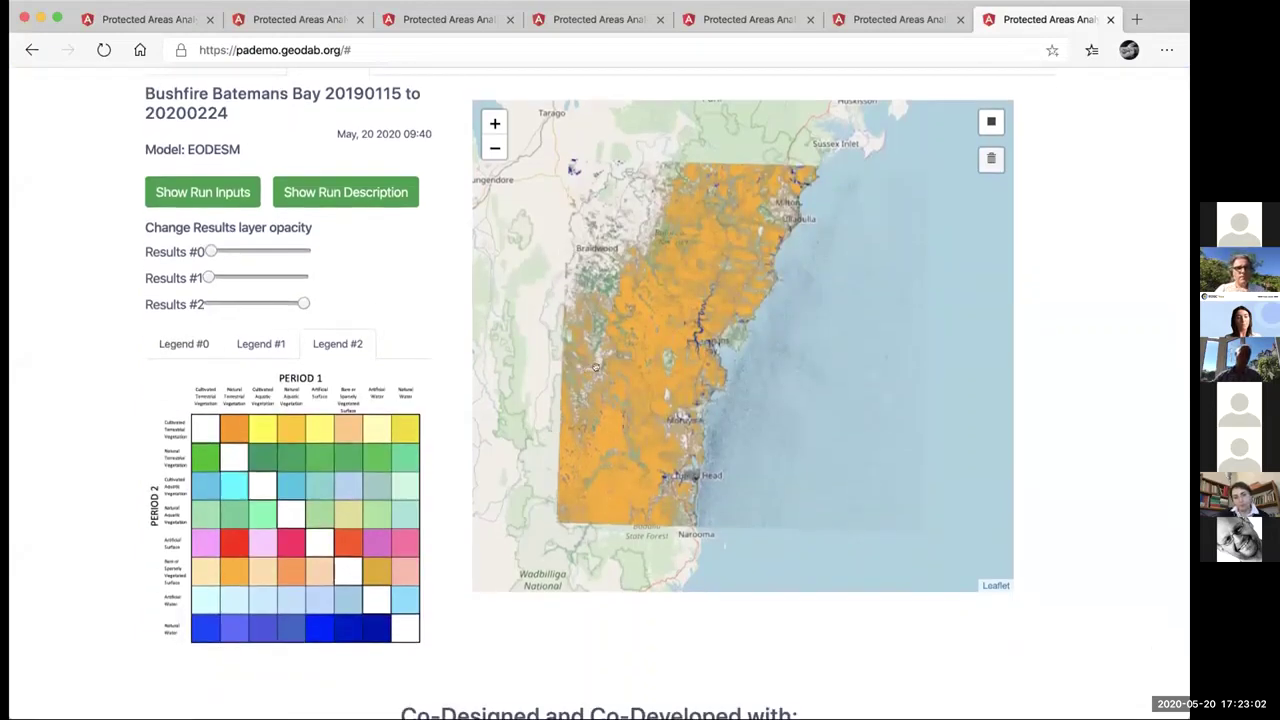
scroll(637, 337, "up", 3)
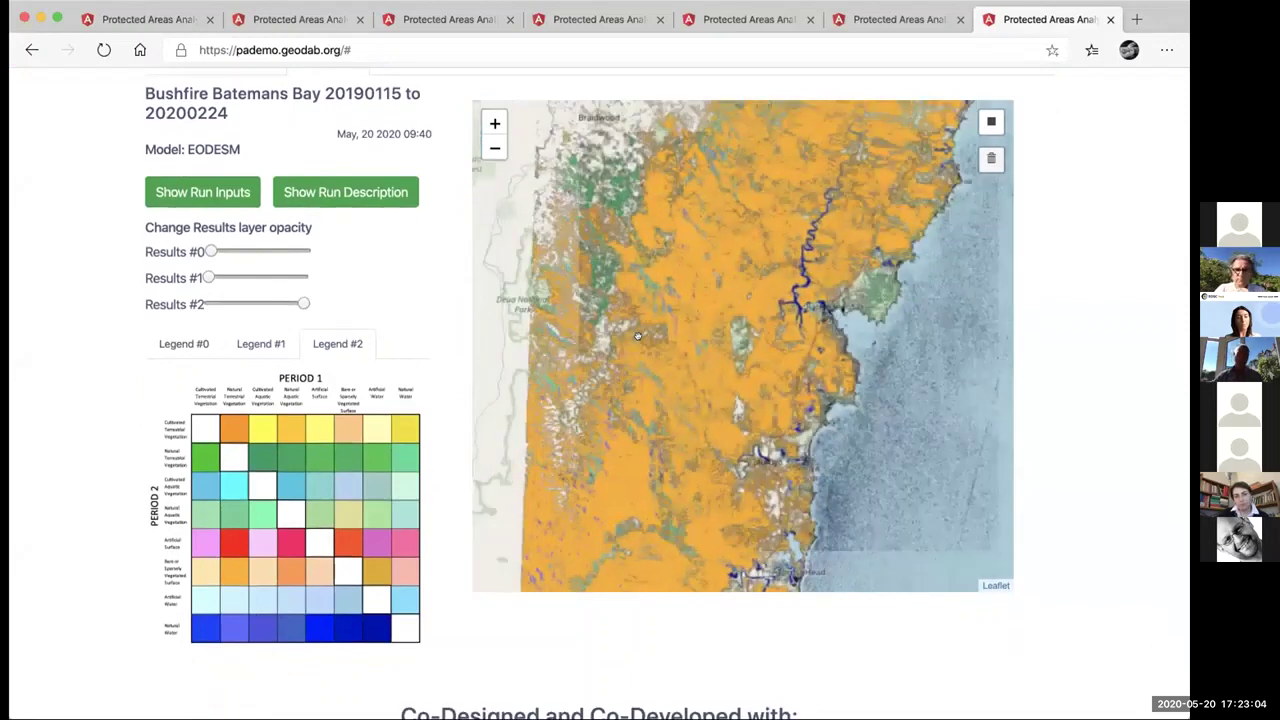
scroll(649, 297, "up", 1)
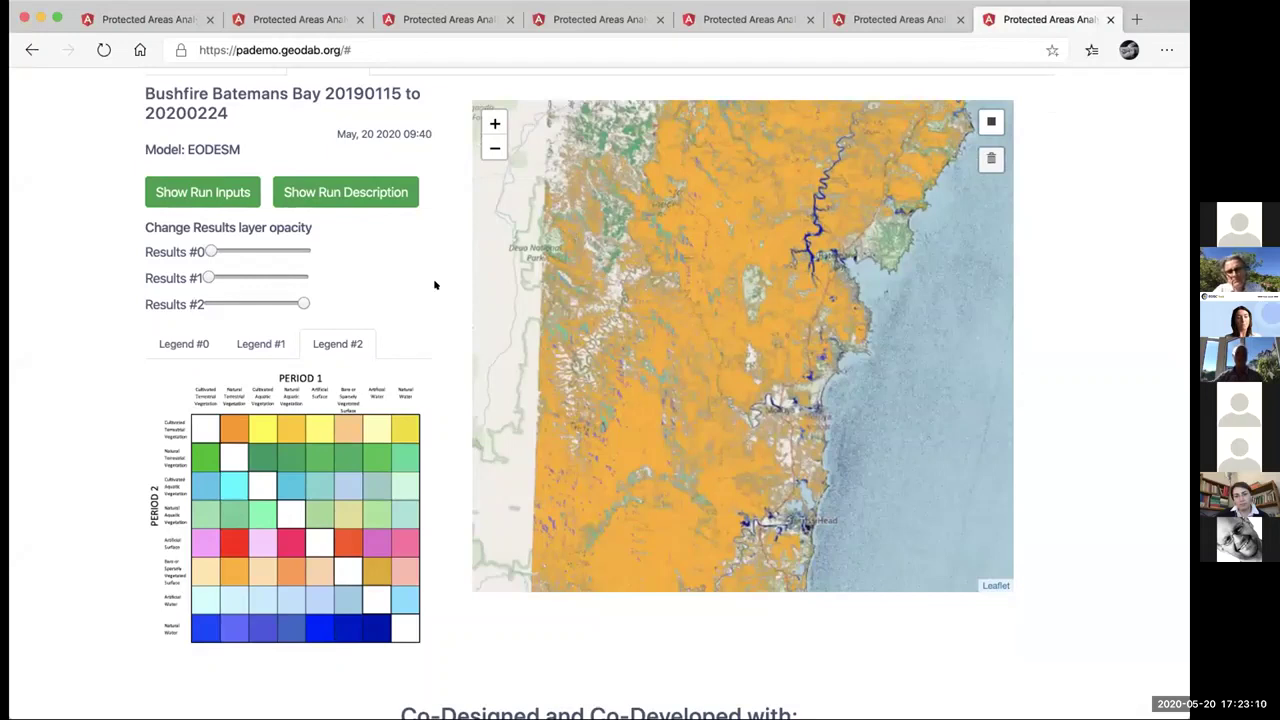
scroll(435, 285, "up", 1)
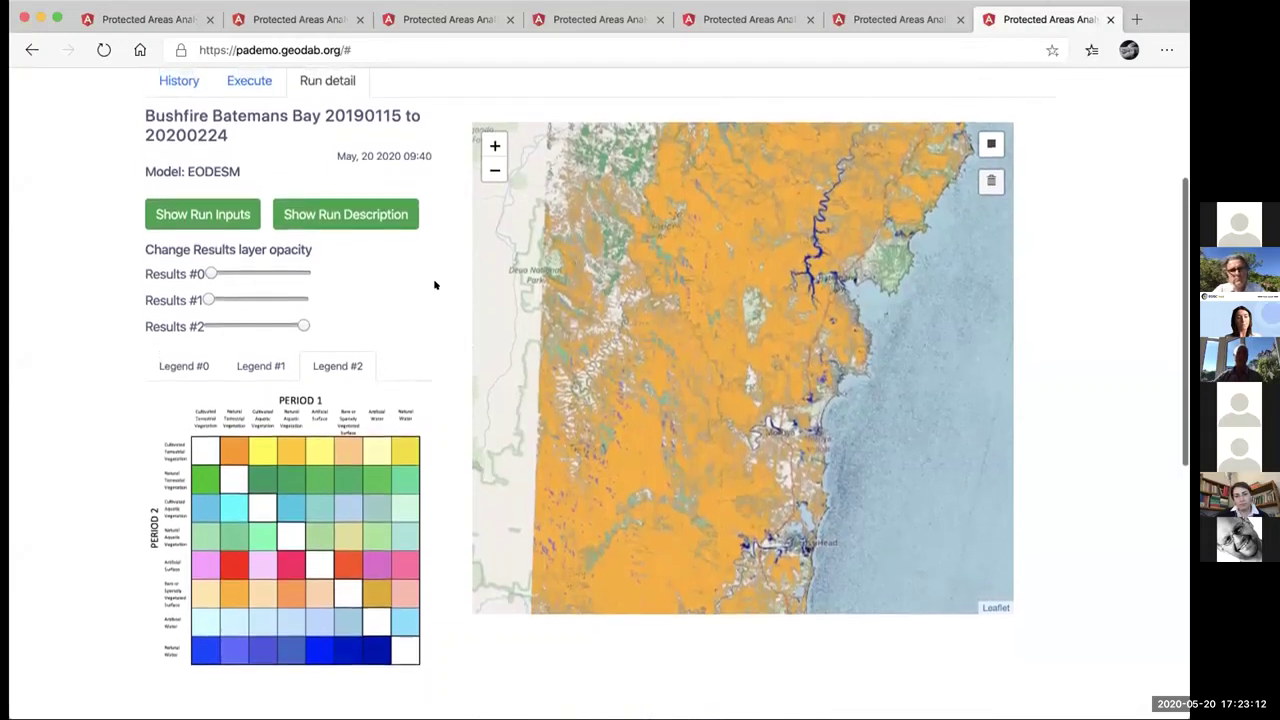
scroll(435, 285, "up", 1)
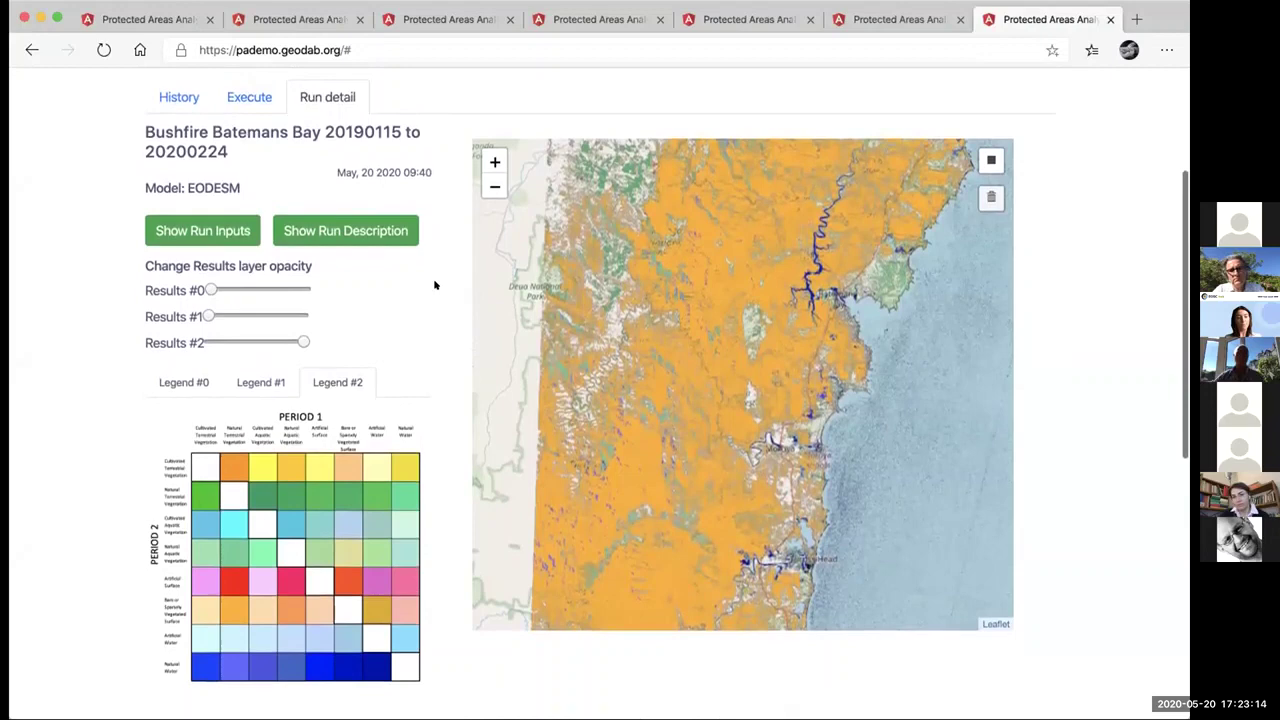
Open the Bushfire recovery Batemans Bay 20200224 to 20200509 run and set Results #1 fully opaque.
left_click(180, 96)
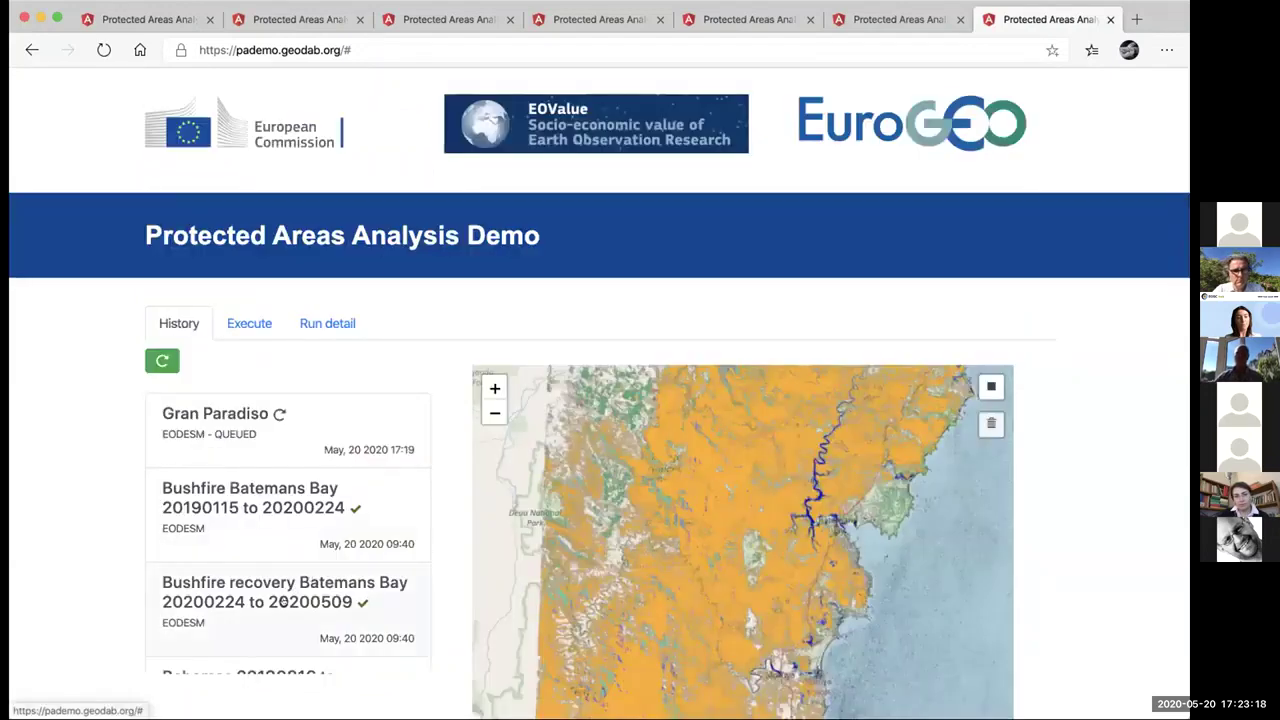
left_click(287, 600)
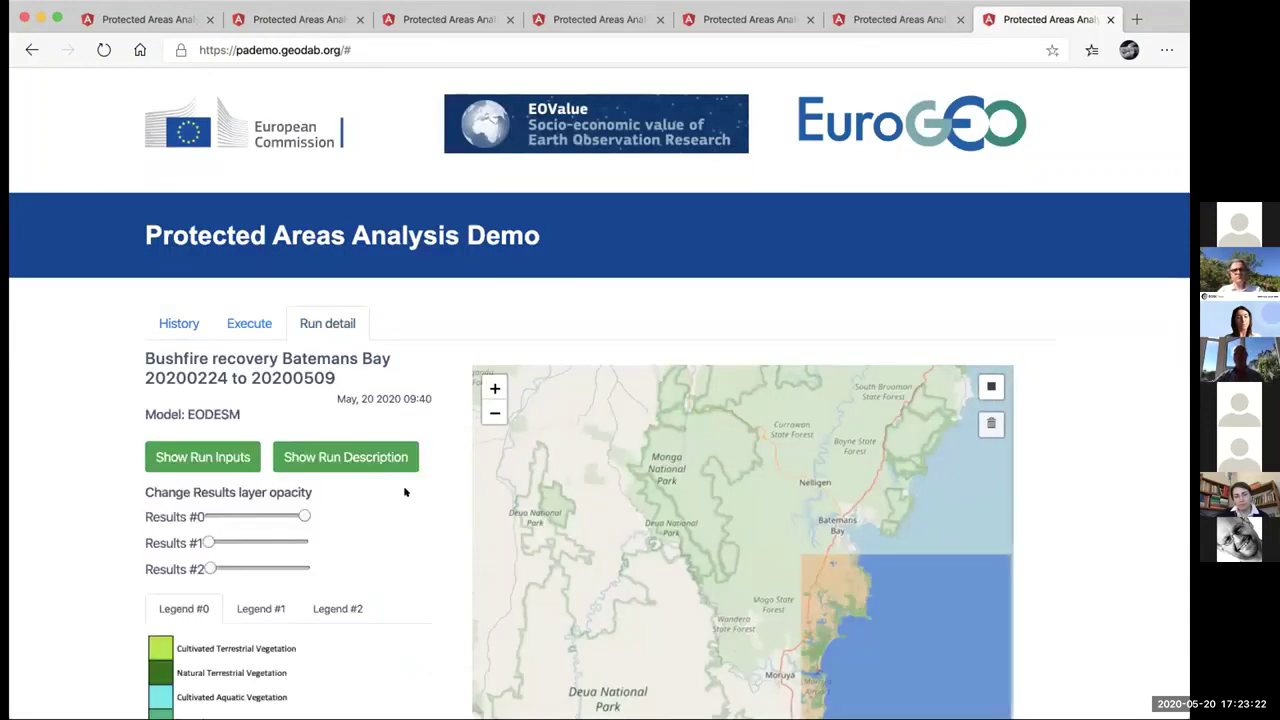
scroll(405, 491, "down", 3)
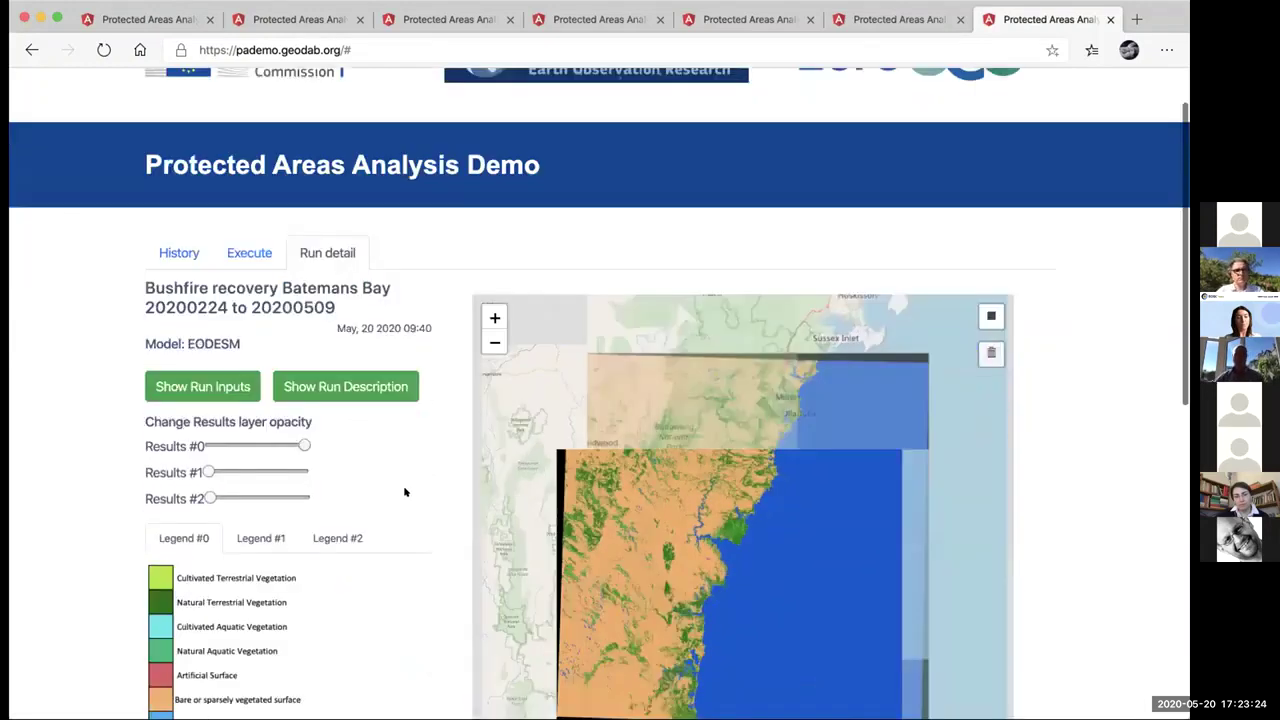
scroll(405, 491, "down", 1)
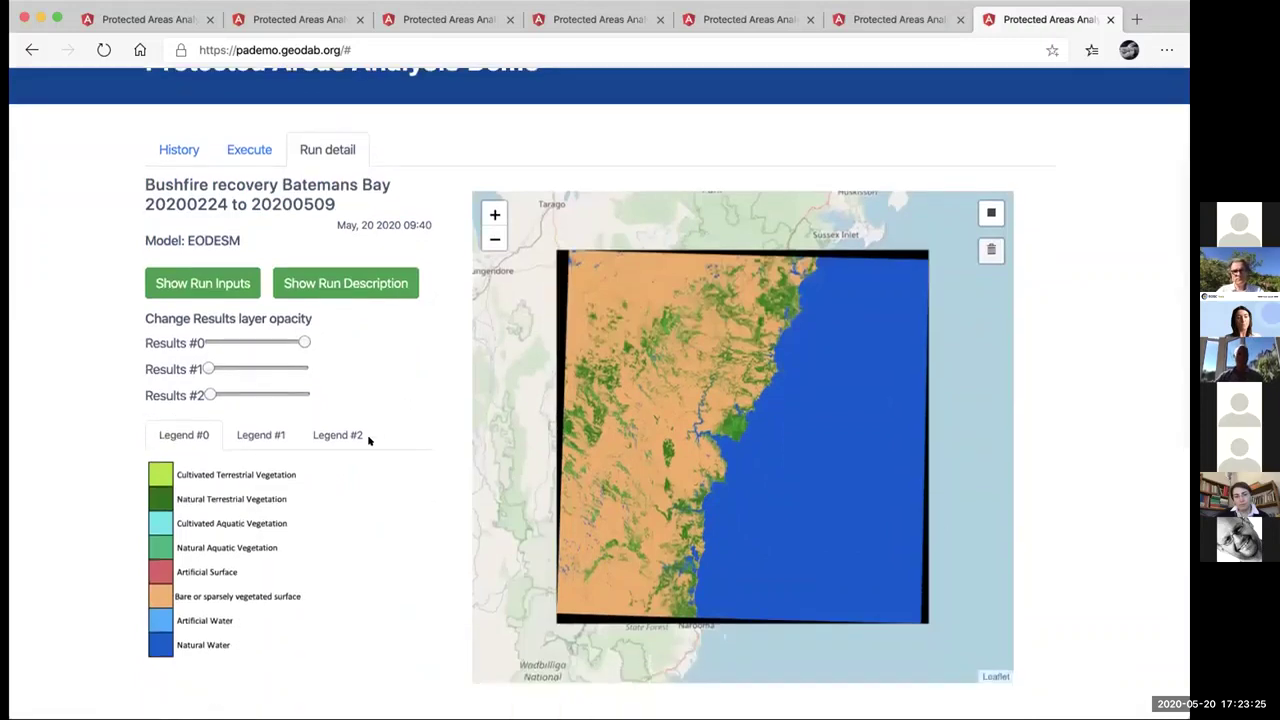
left_click(300, 367)
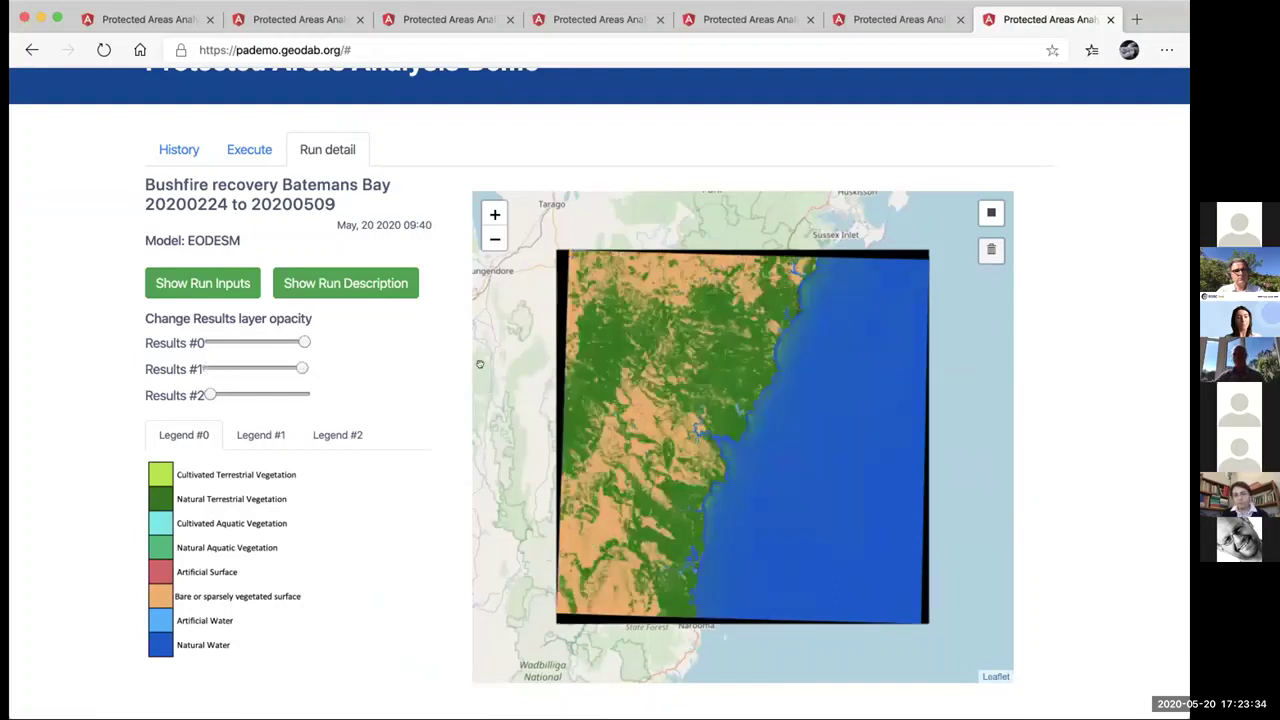
Pan along the coastline, toggle Results #1 off and on, then return to the run list.
scroll(510, 380, "up", 1)
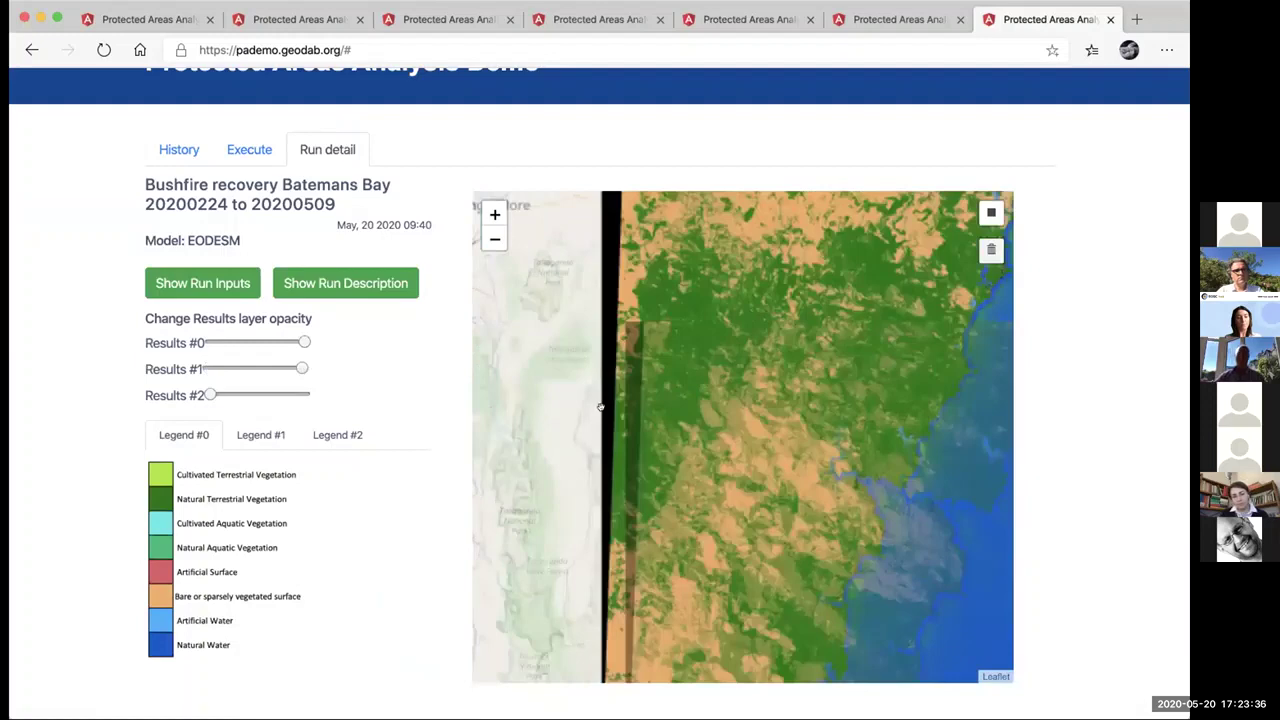
left_click_drag(583, 441, 448, 441)
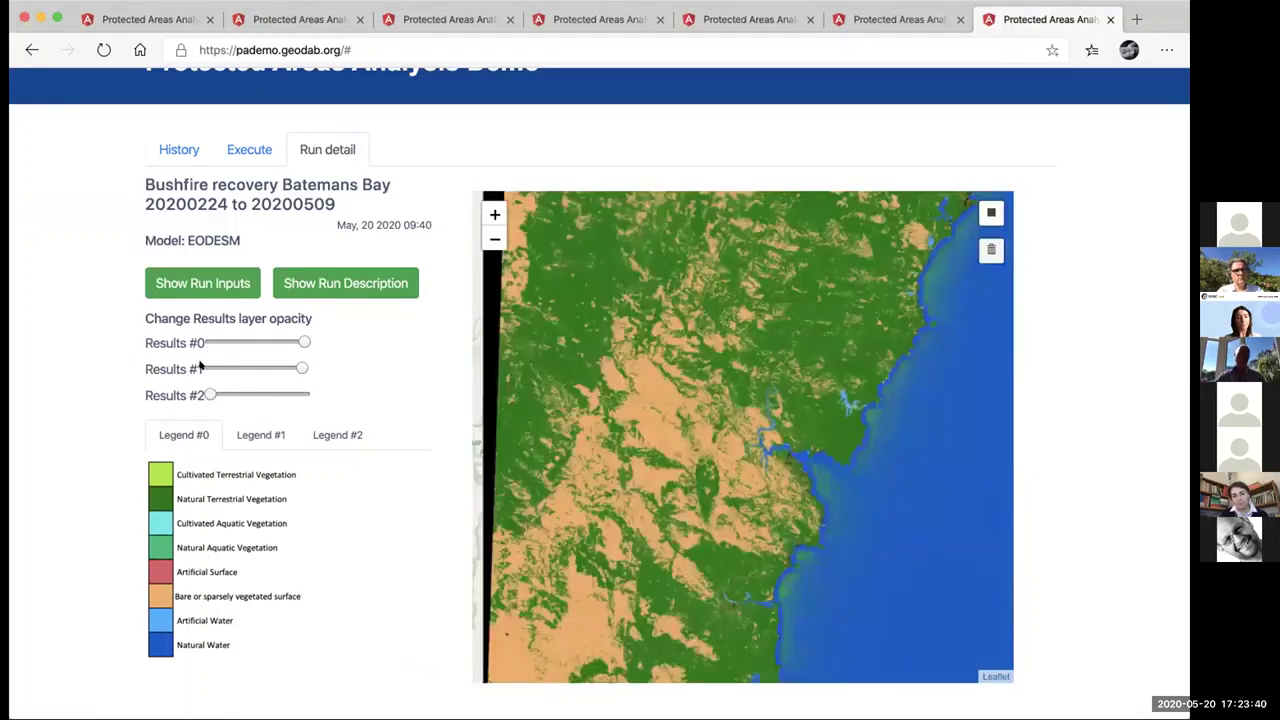
left_click(200, 366)
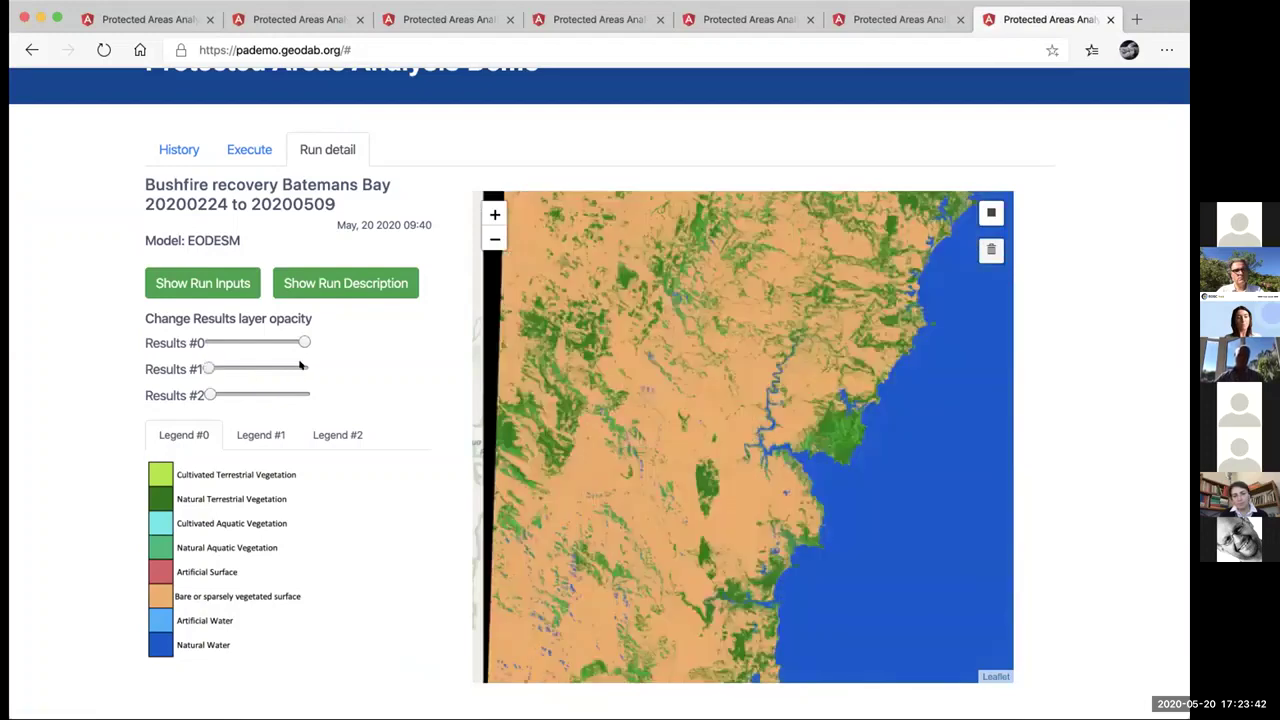
left_click(288, 369)
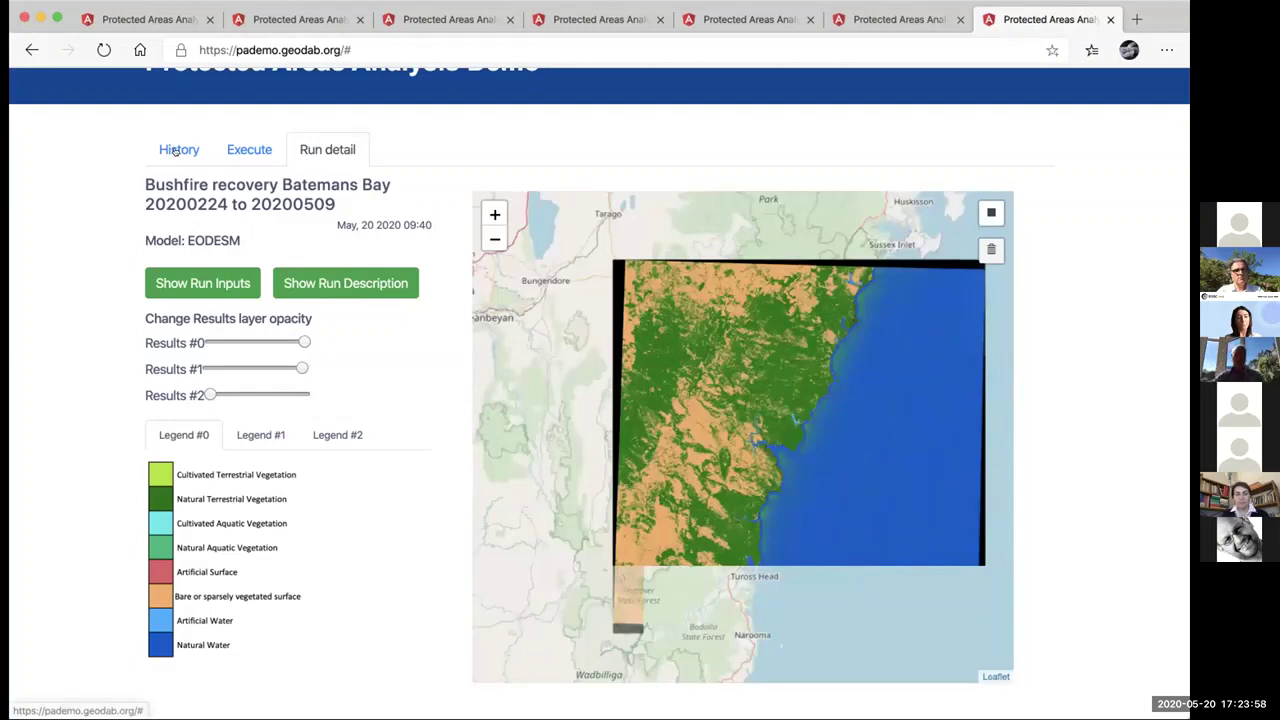
left_click(177, 150)
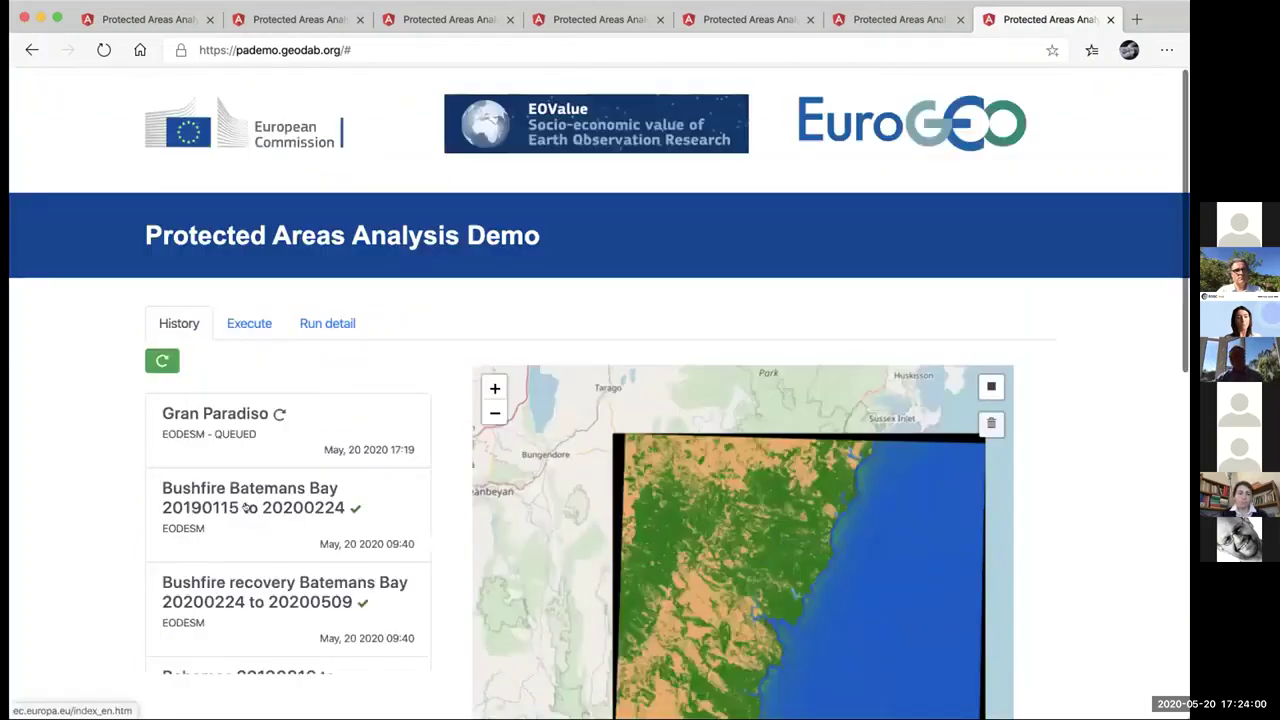
Open the Bahamas 20190816 to 20190905 run, centre its raster, show Results #1, and return to History.
left_click(245, 507)
scroll(245, 507, "down", 4)
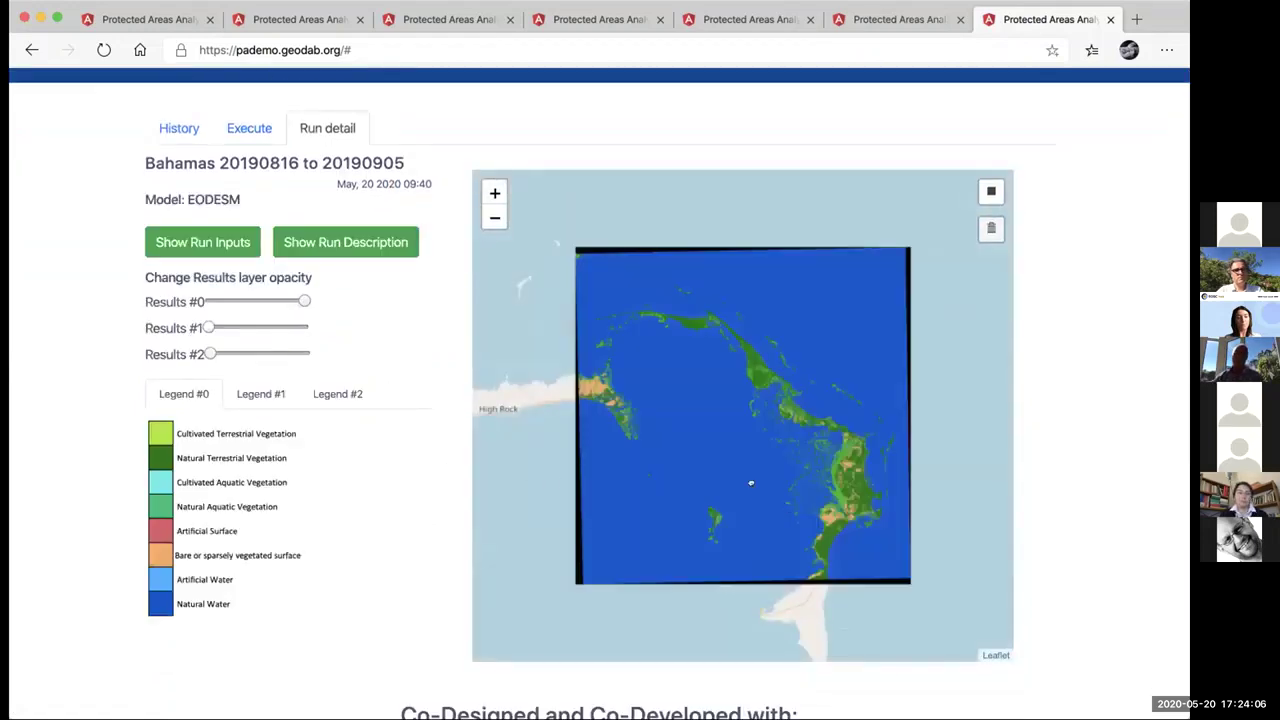
left_click_drag(751, 483, 706, 429)
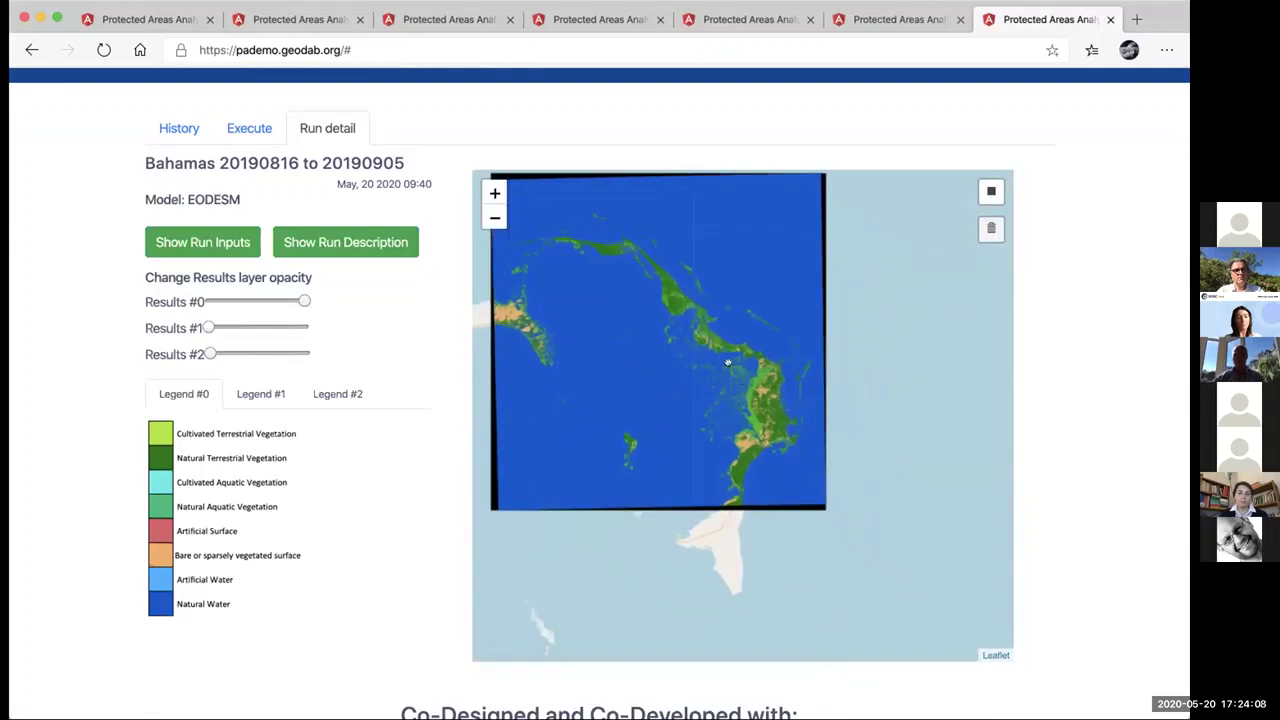
scroll(727, 362, "up", 1)
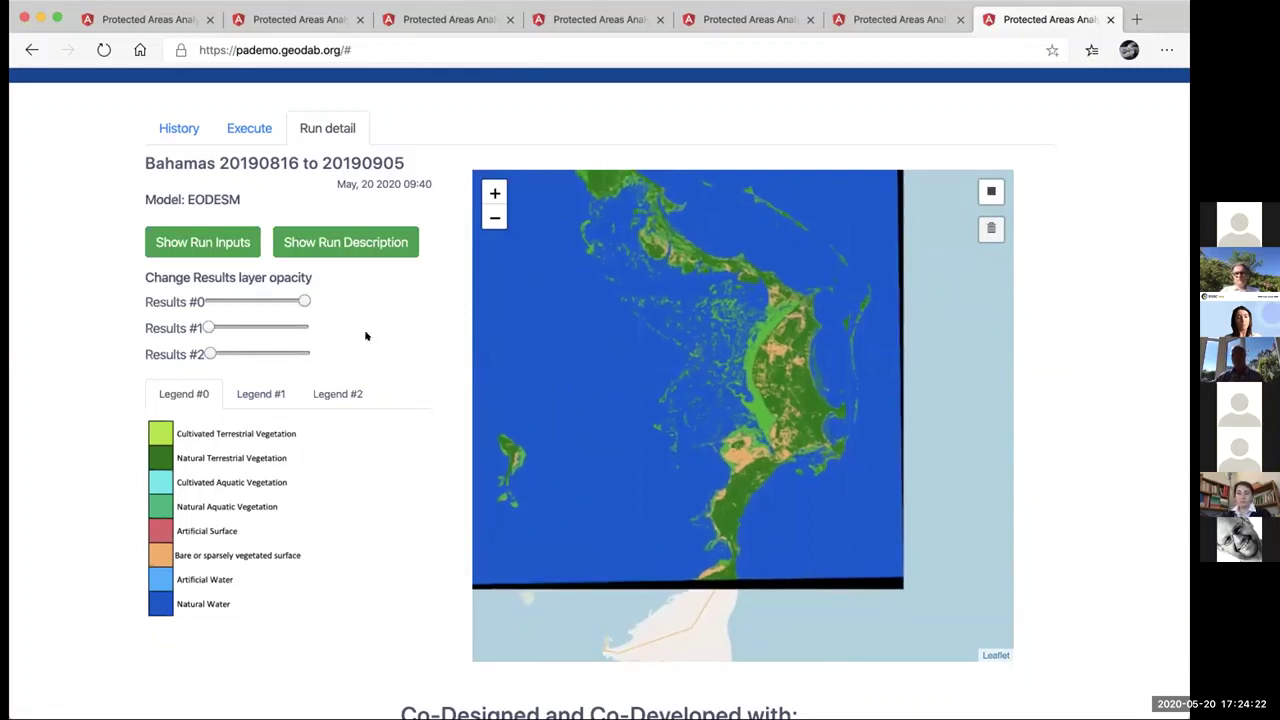
left_click(302, 324)
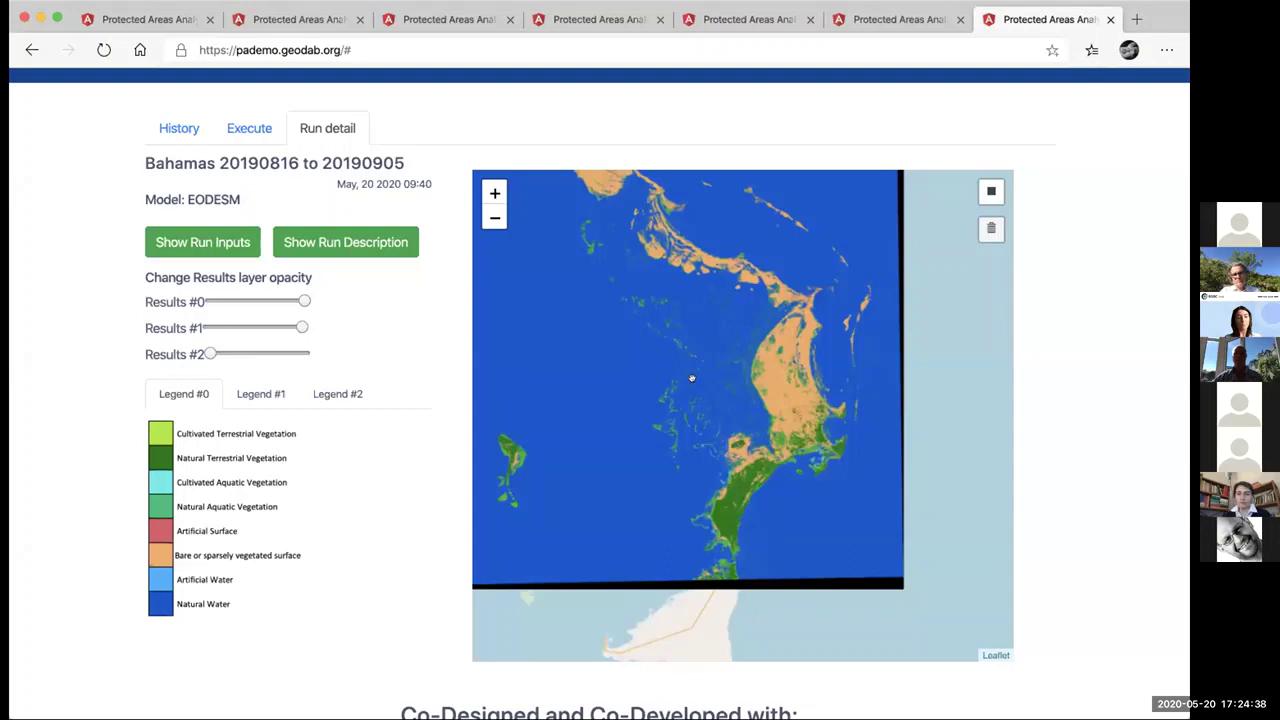
scroll(569, 386, "up", 2)
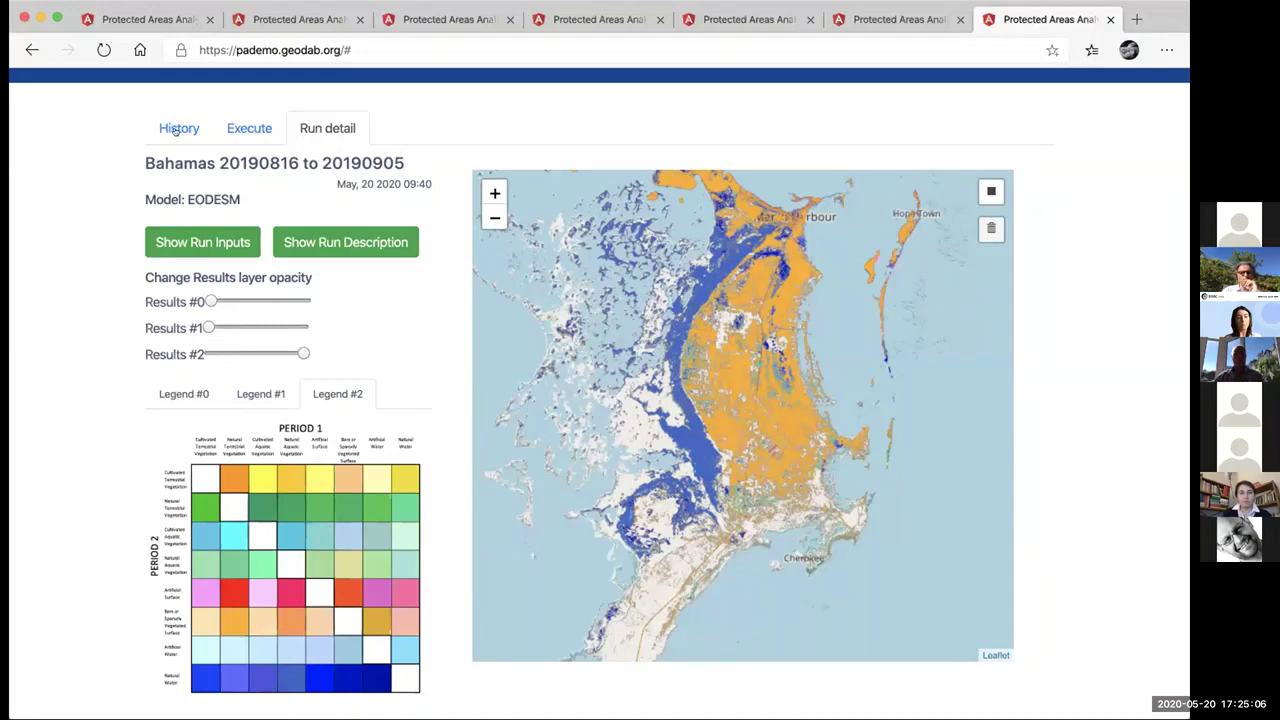
left_click(259, 581)
Open the Bahamas Recovery 20190905–20200502 run and bring Results #1 and the Results #2 change layer to full opacity.
left_click(262, 583)
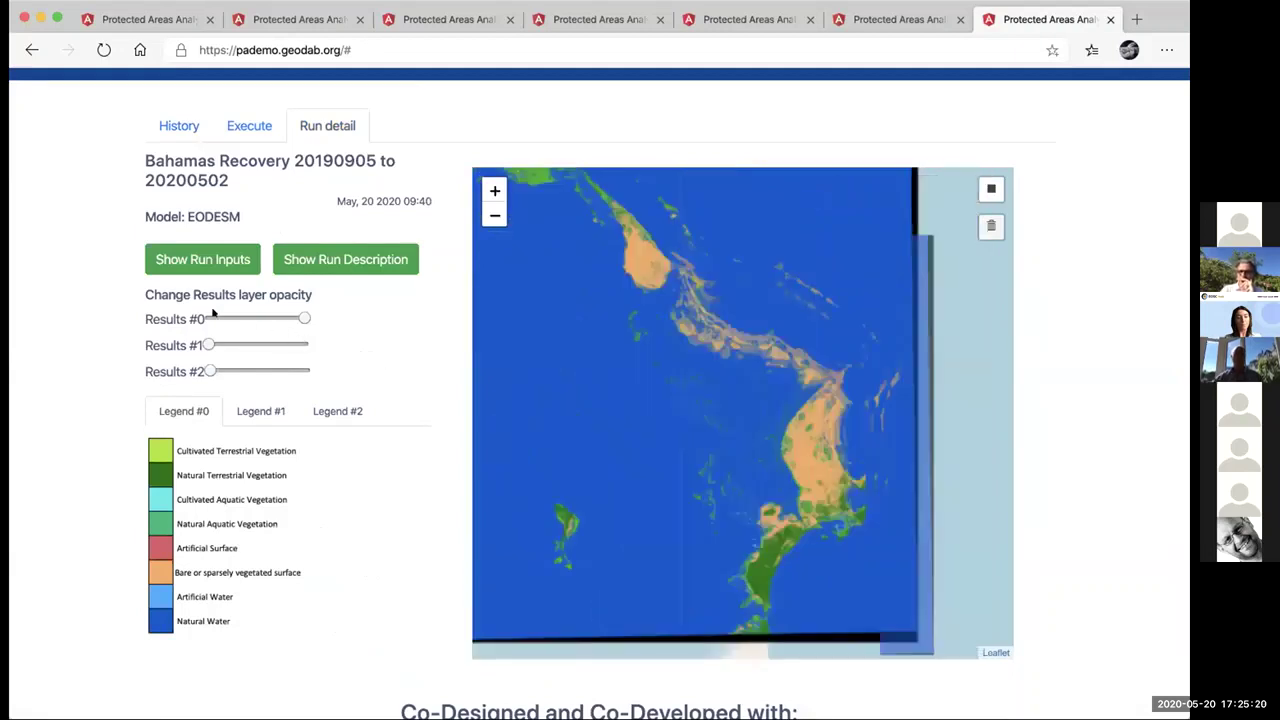
left_click_drag(209, 344, 210, 318)
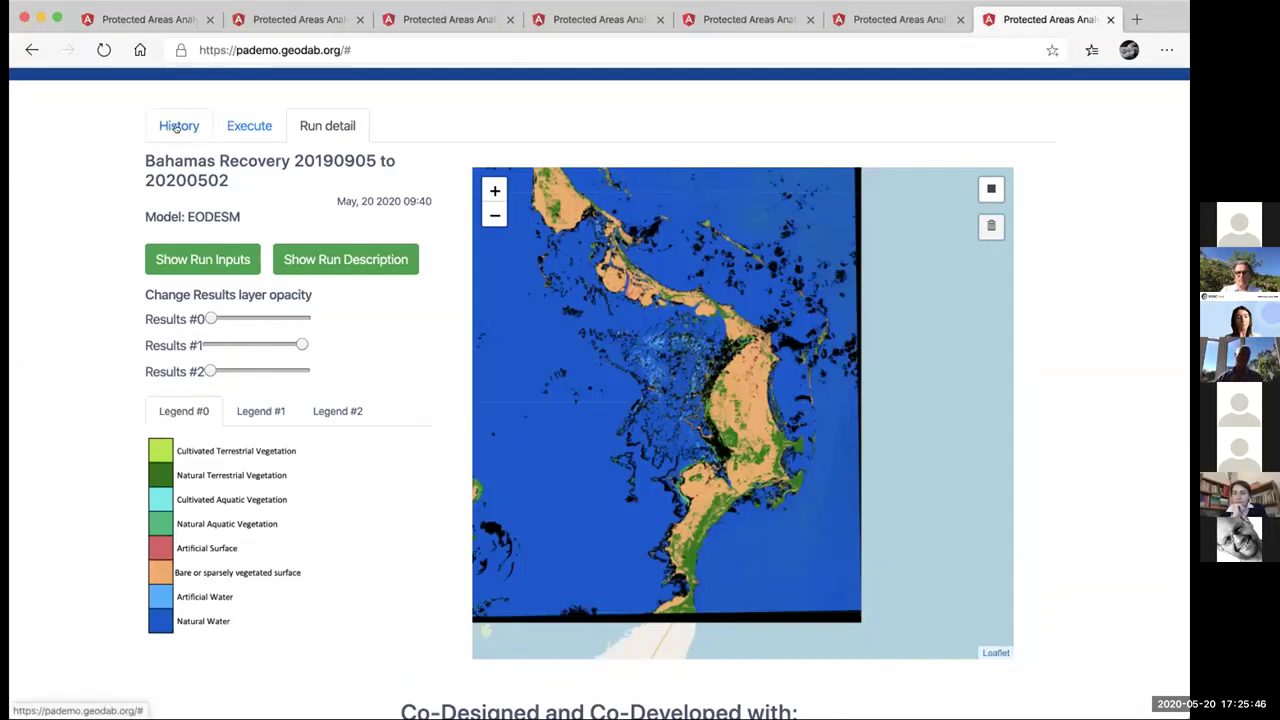
left_click(302, 371)
left_click(203, 345)
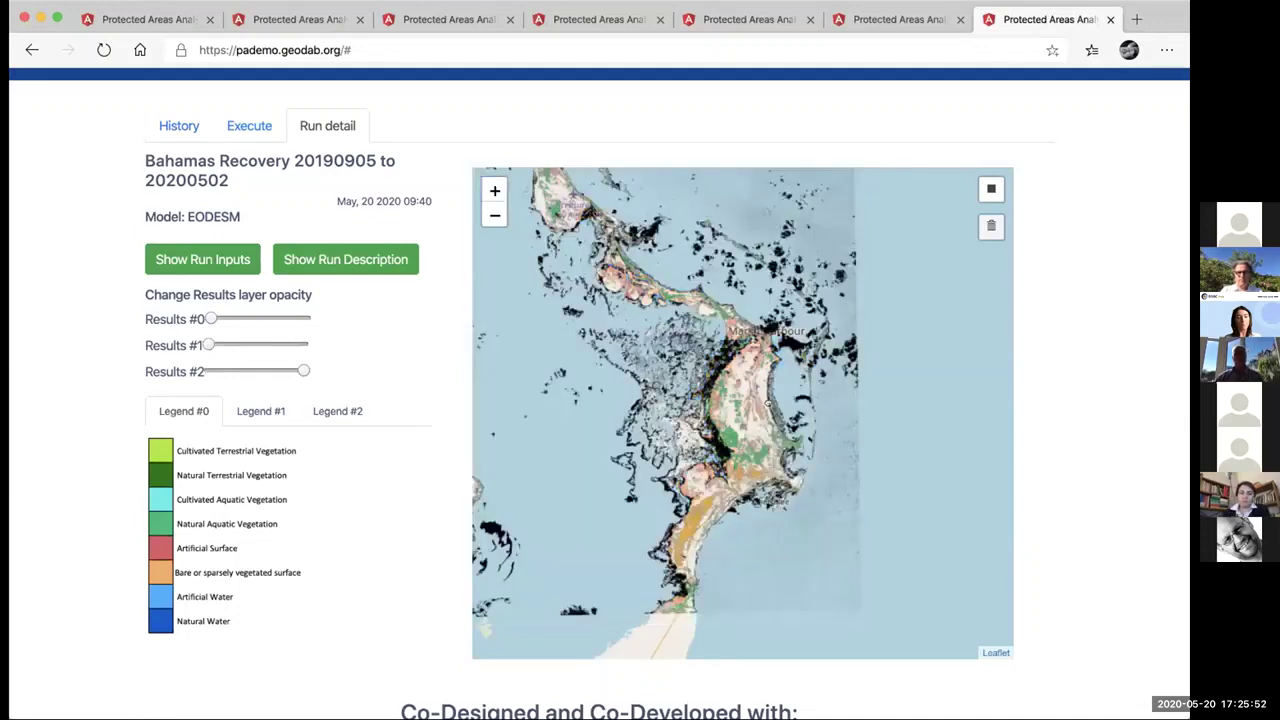
scroll(768, 403, "up", 2)
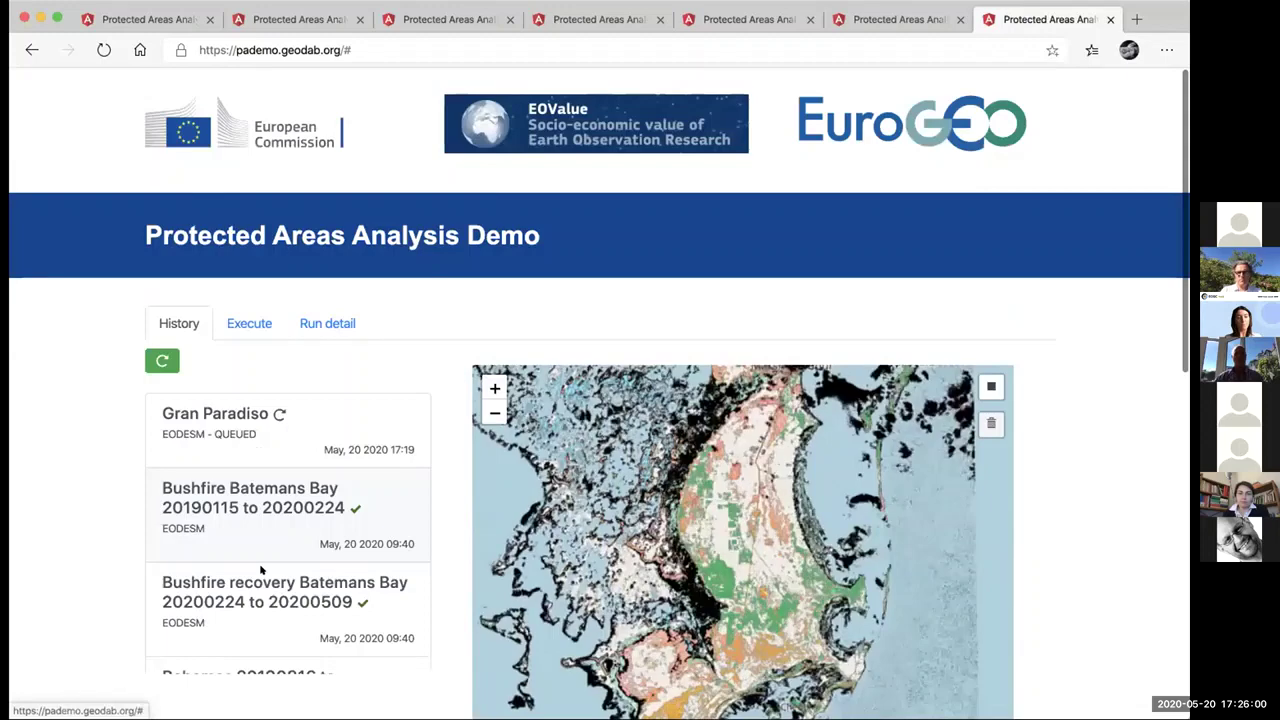
Open the Mangroves Matang 20190901–20200228 run and toggle the Results #1 layer off and on to compare.
left_click(240, 559)
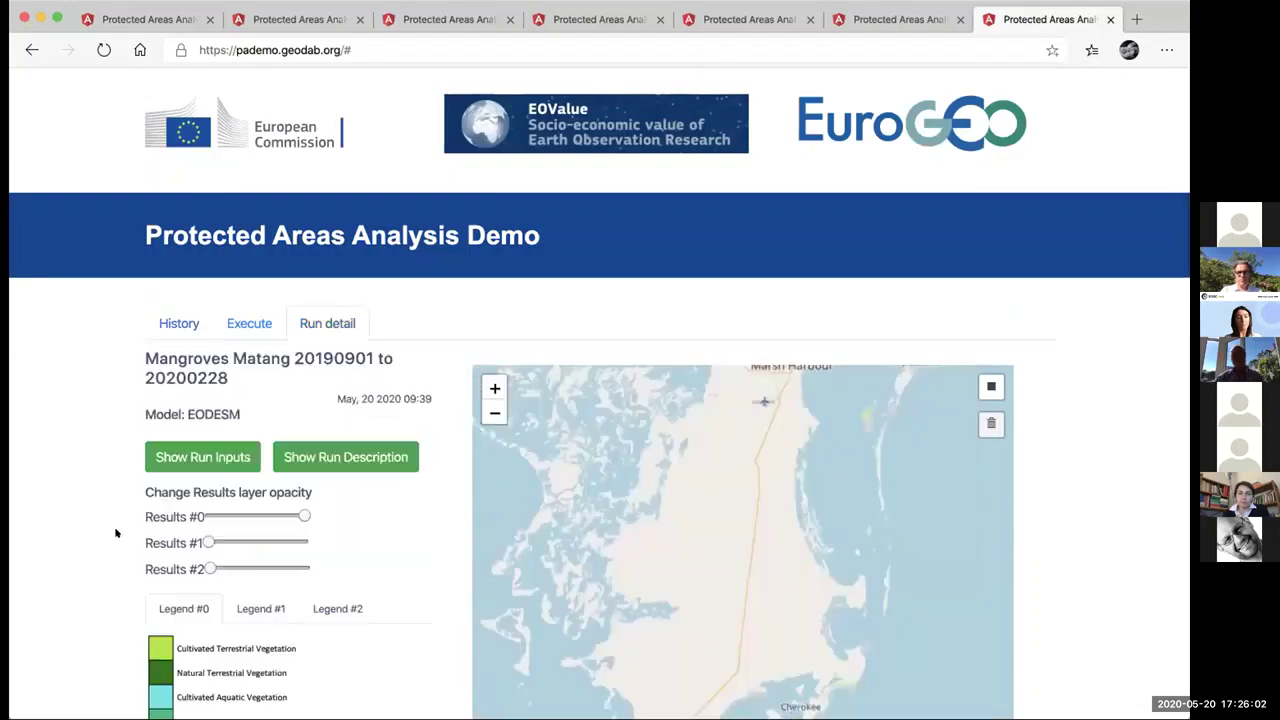
scroll(131, 491, "down", 3)
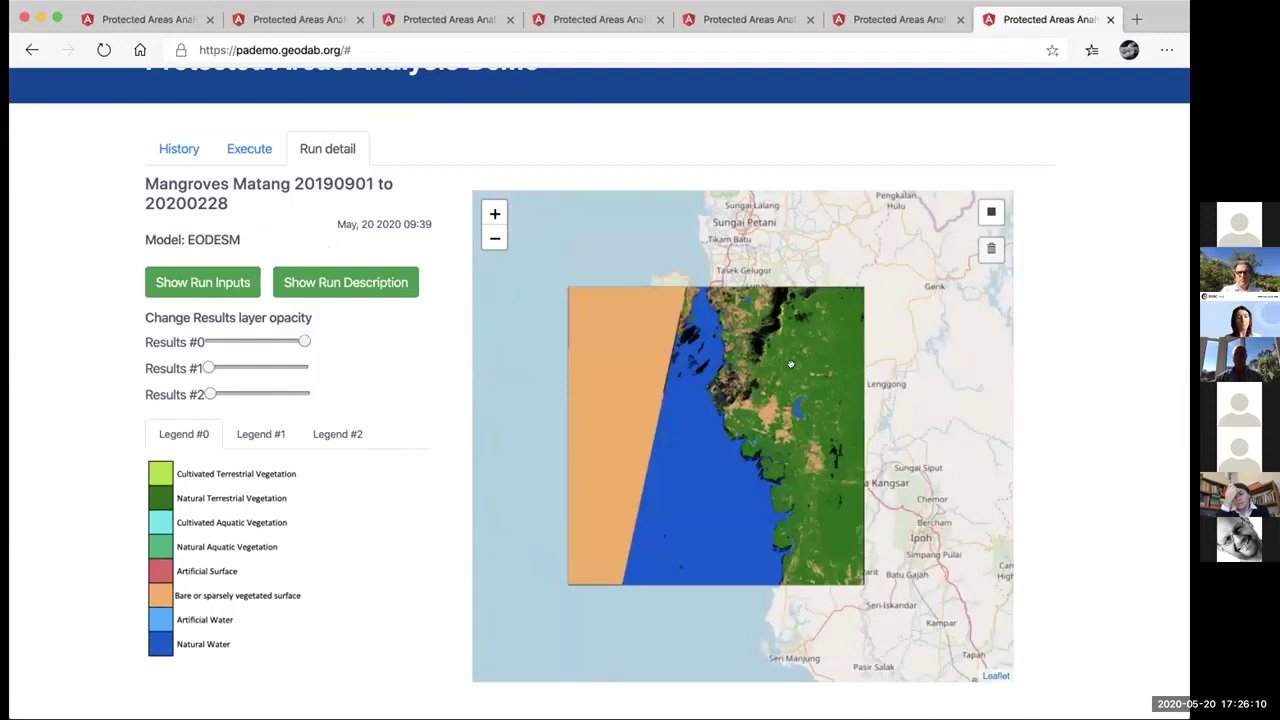
scroll(790, 365, "up", 2)
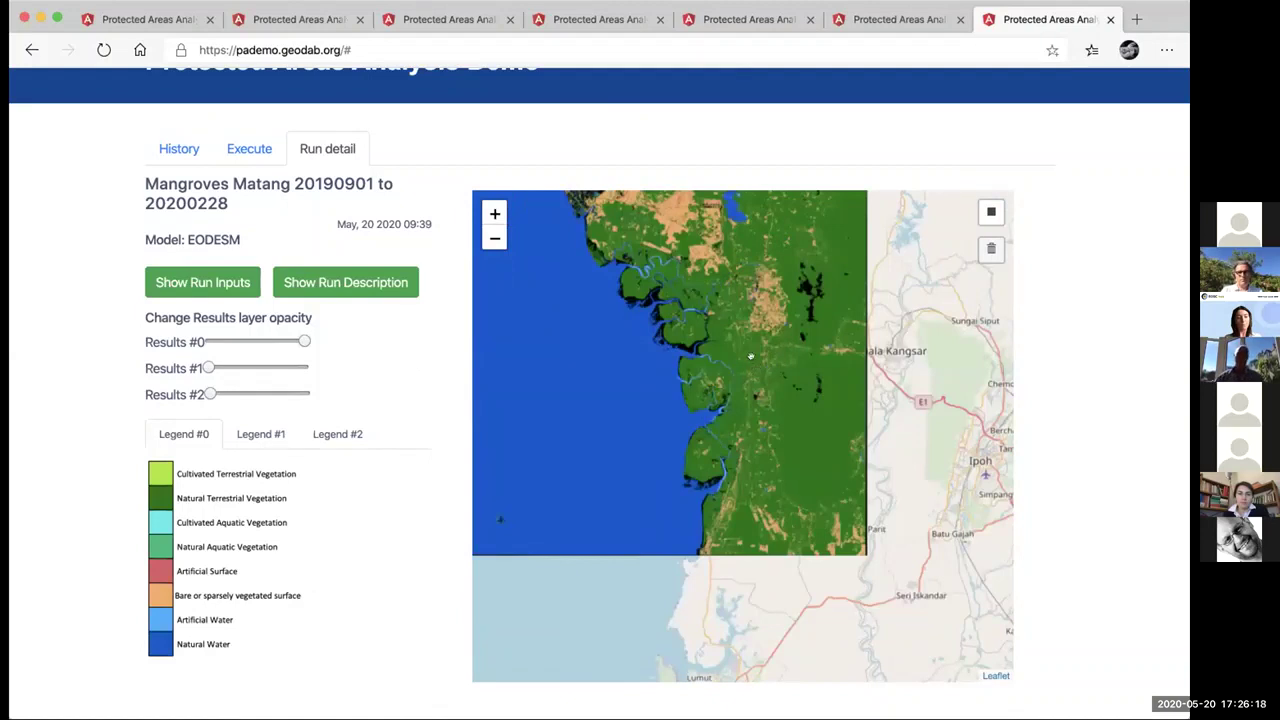
left_click(302, 367)
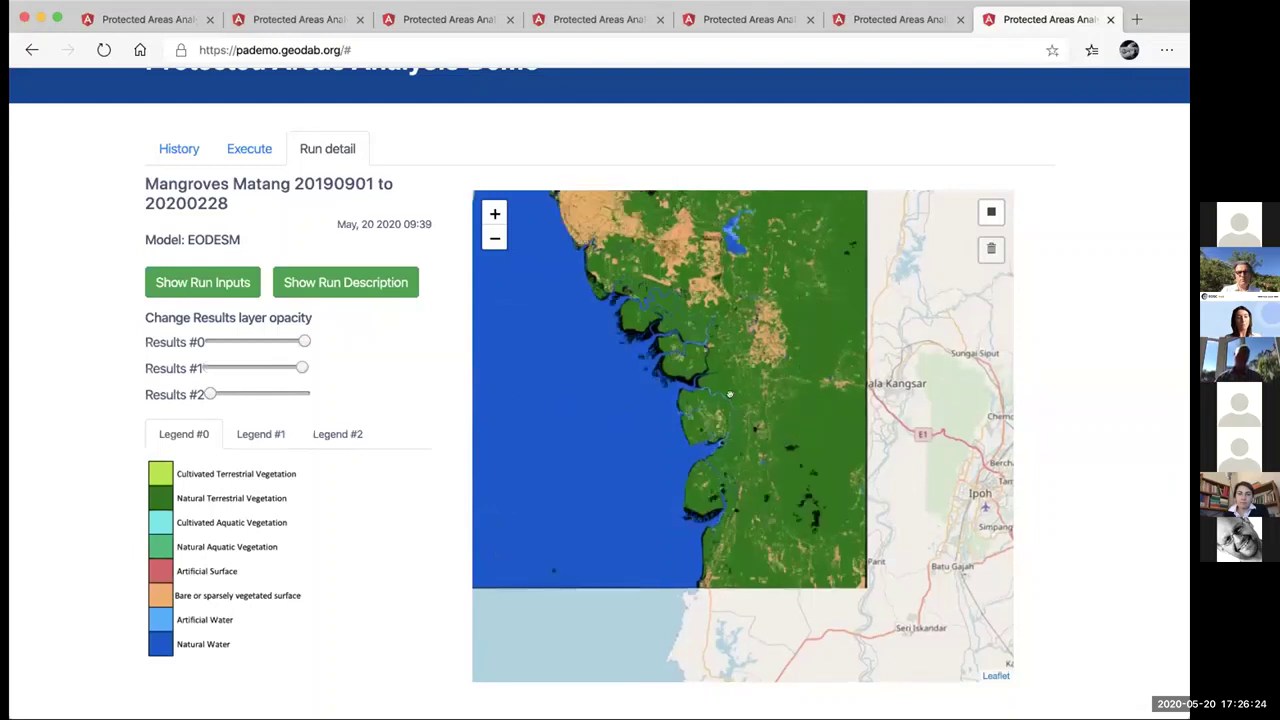
scroll(727, 389, "up", 1)
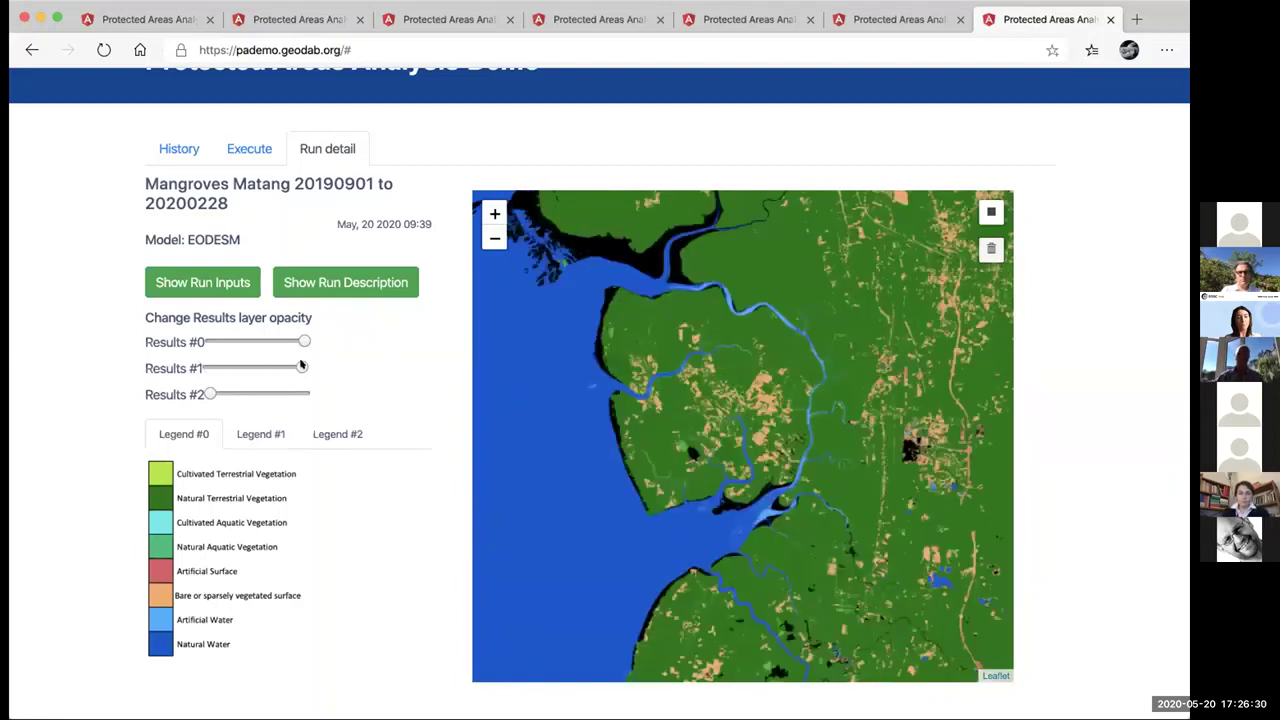
left_click_drag(301, 367, 208, 368)
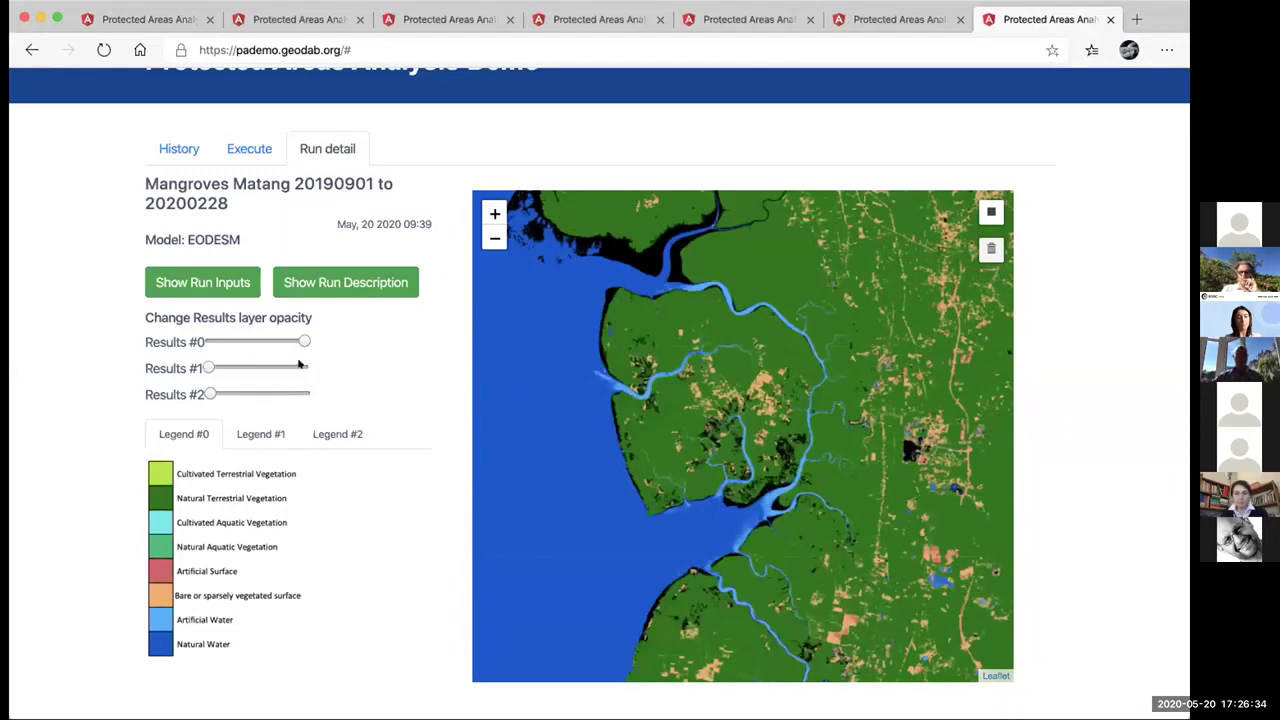
left_click(298, 364)
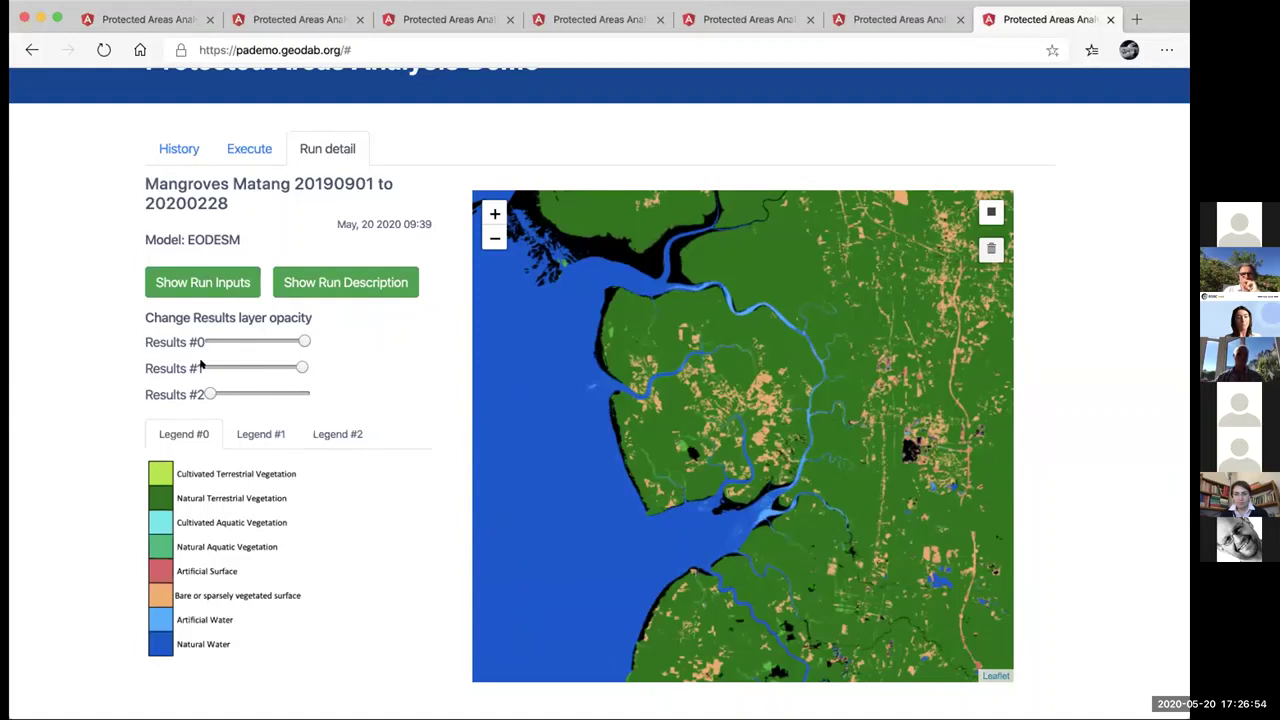
Show Results #2 at full opacity, hide Results #0, and display the Legend #2 change matrix.
left_click(302, 393)
left_click(203, 367)
left_click(203, 341)
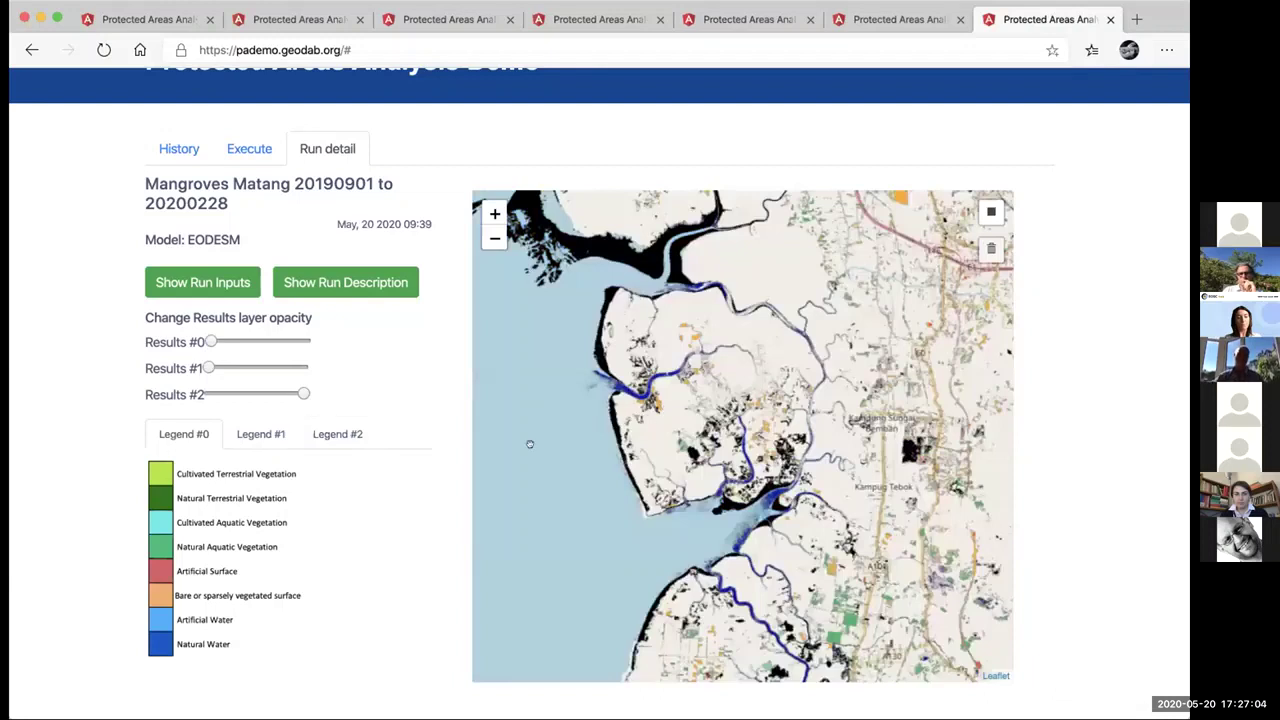
left_click(344, 432)
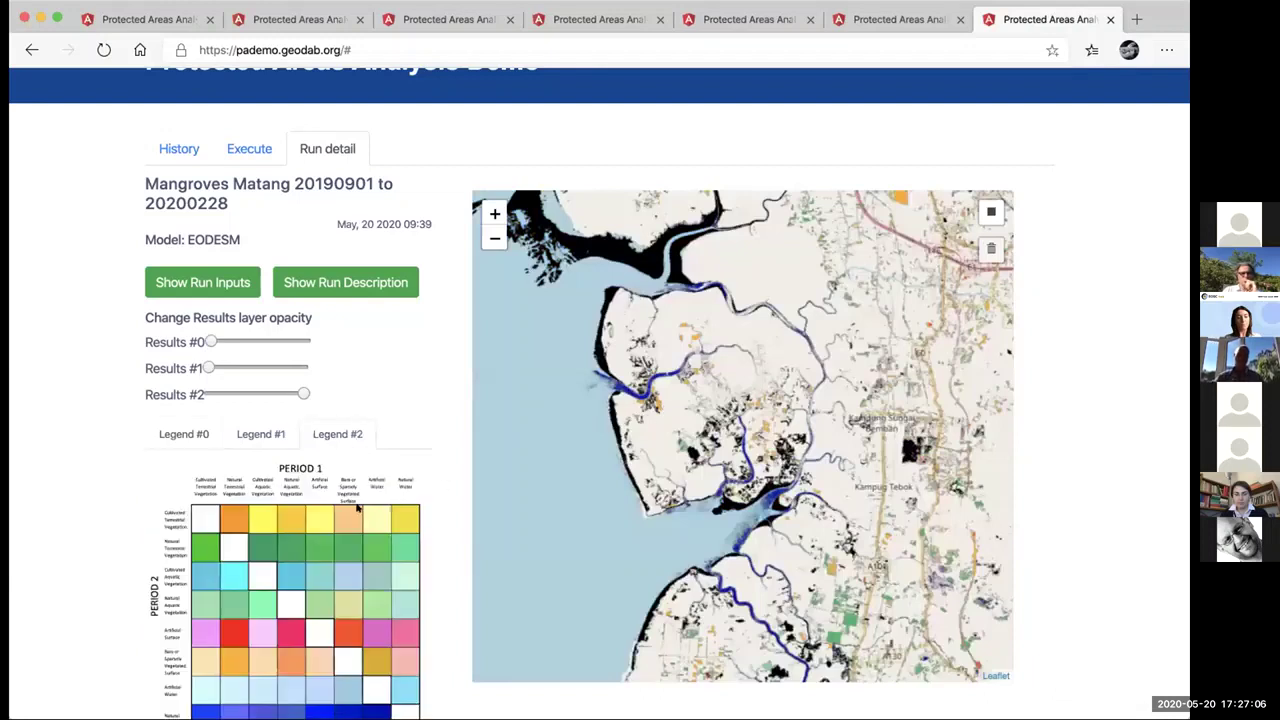
scroll(356, 508, "down", 2)
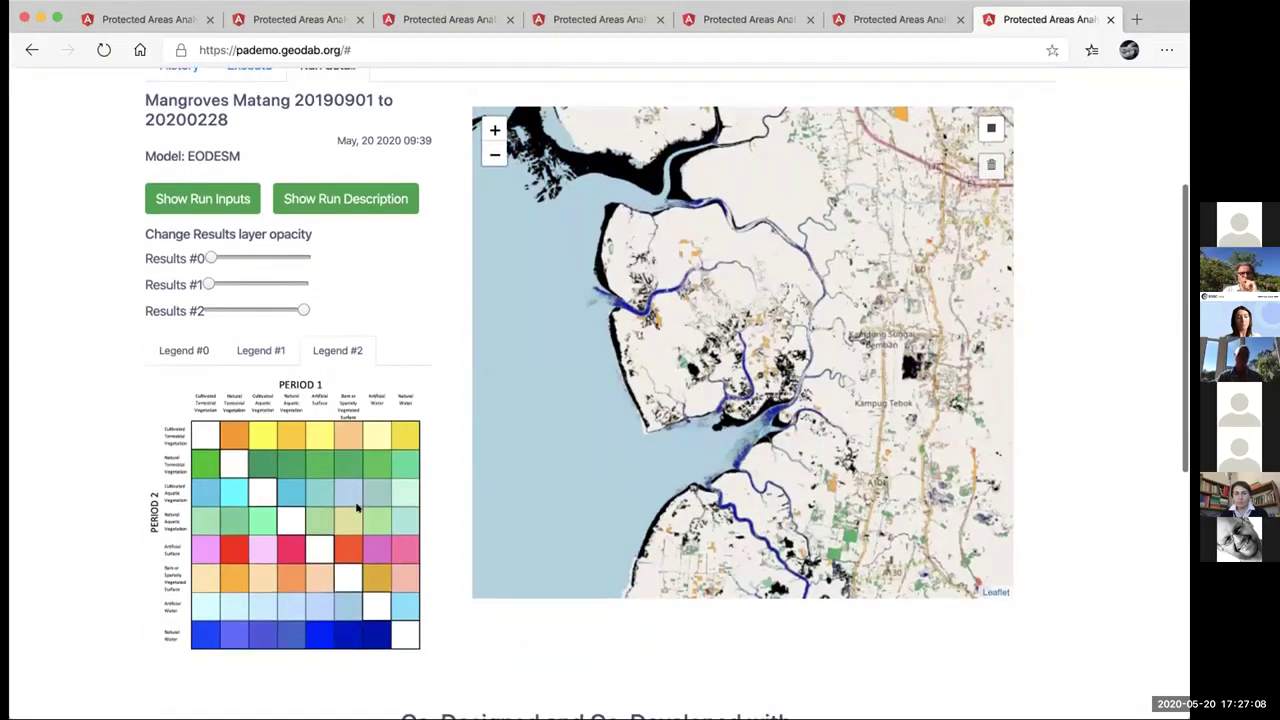